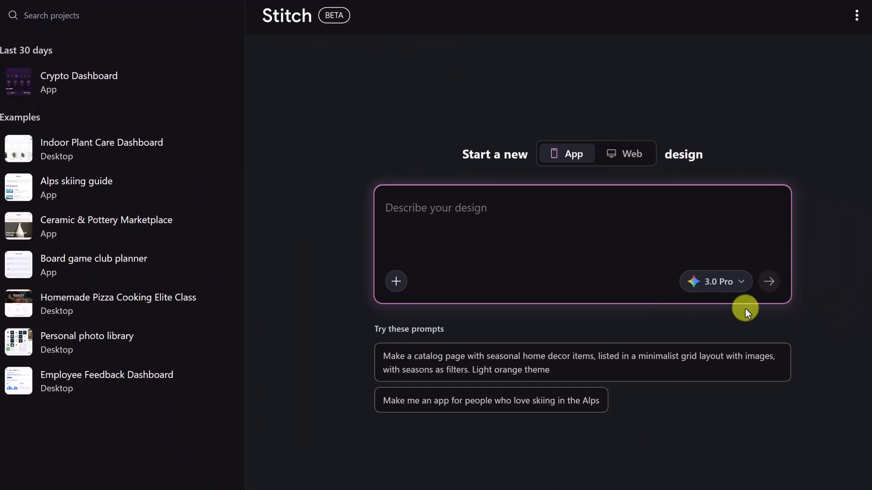
# Step: Confirm the 3.0 Pro model and paste the dark neon purple-and-green crypto dashboard prompt
pyautogui.click(742, 283)
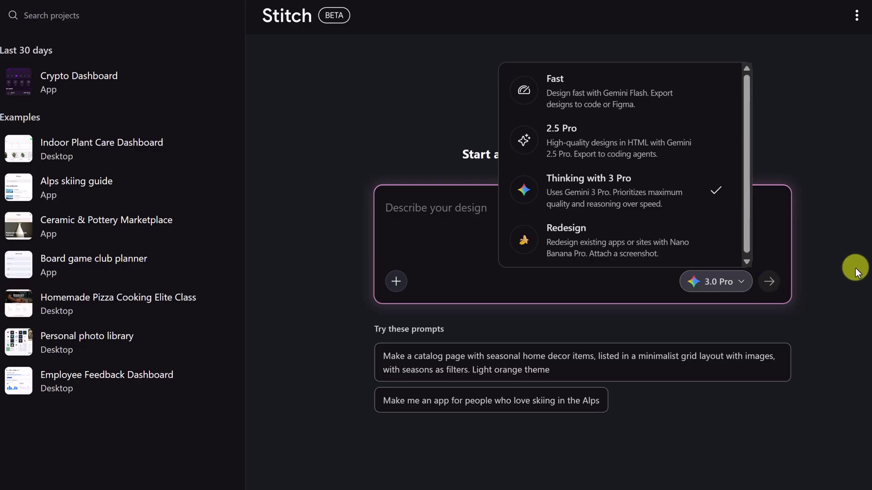
pyautogui.click(428, 227)
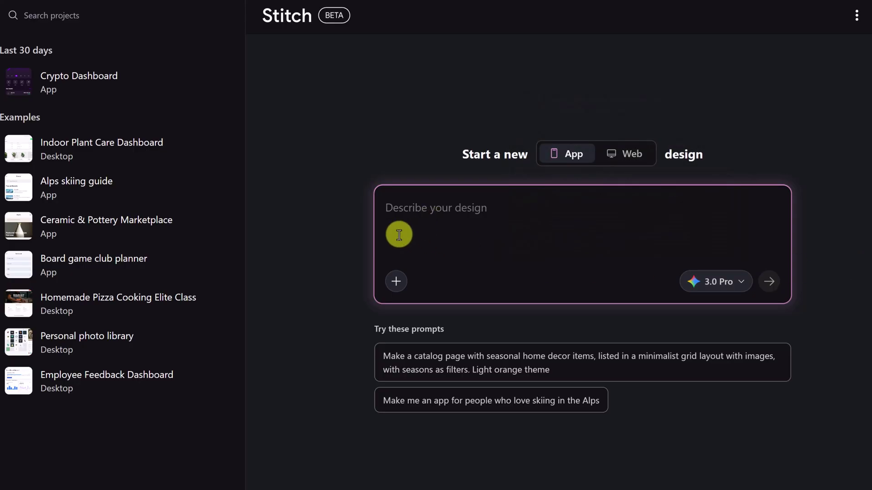
pyautogui.write("A mobile dashboard for a crypto tracking app. Dark mode aesthetic with neon purple and green accents. Top section shows 'Total Portfolio Value'. Below that, a graph showing a 7-day trend.")
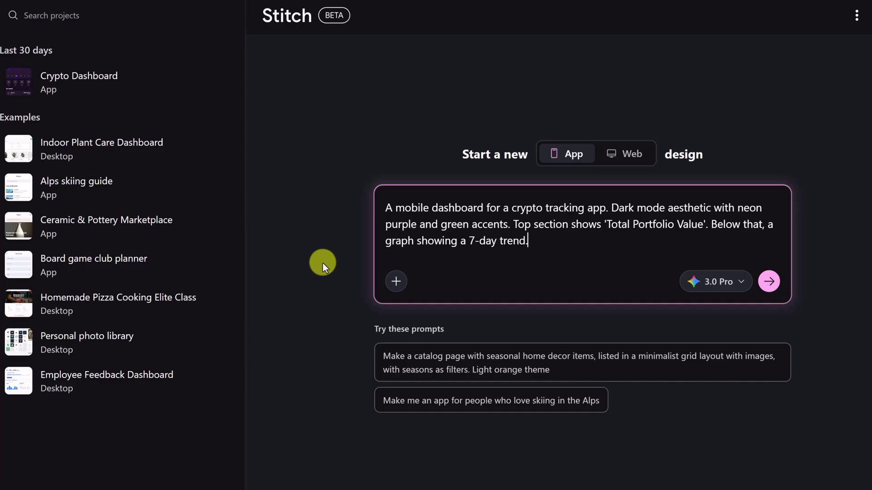
# Step: Generate the Crypto Portfolio Dashboard, then request a Buy/Sell button for quick trades
pyautogui.click(766, 286)
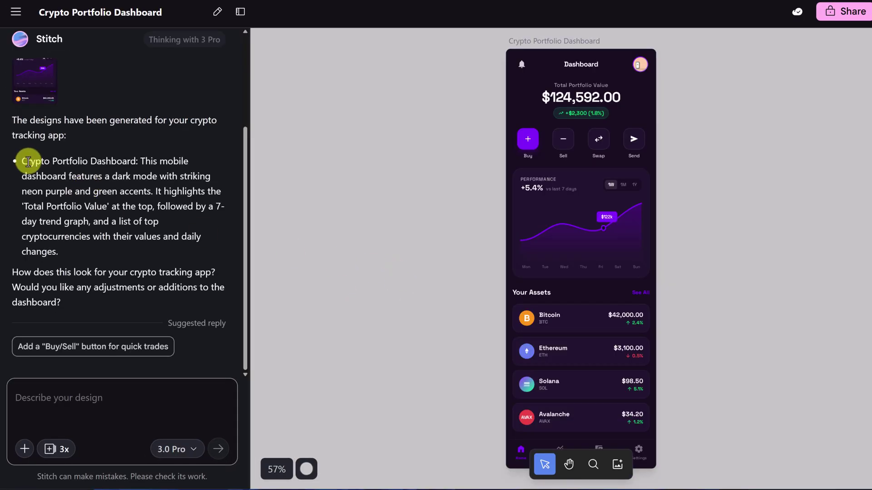
pyautogui.moveTo(25, 164); pyautogui.dragTo(118, 247)
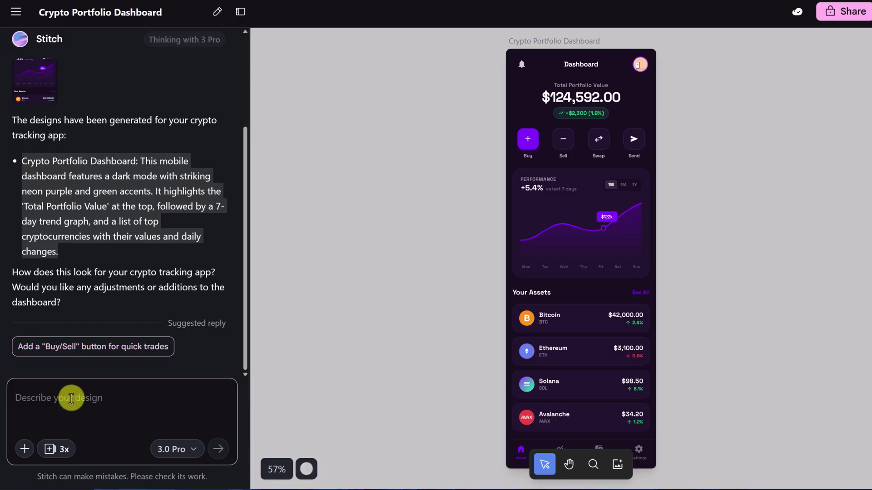
pyautogui.click(93, 348)
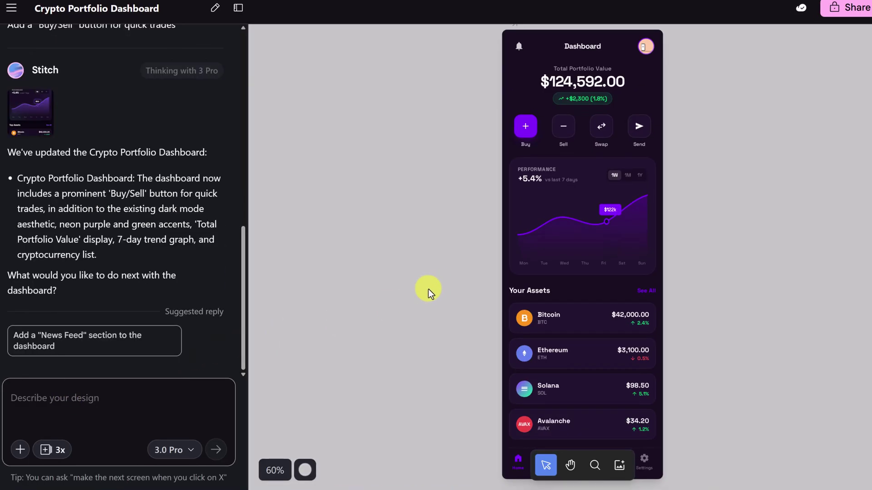
pyautogui.scroll(-7, 428, 288)
pyautogui.scroll(-3, 428, 288)
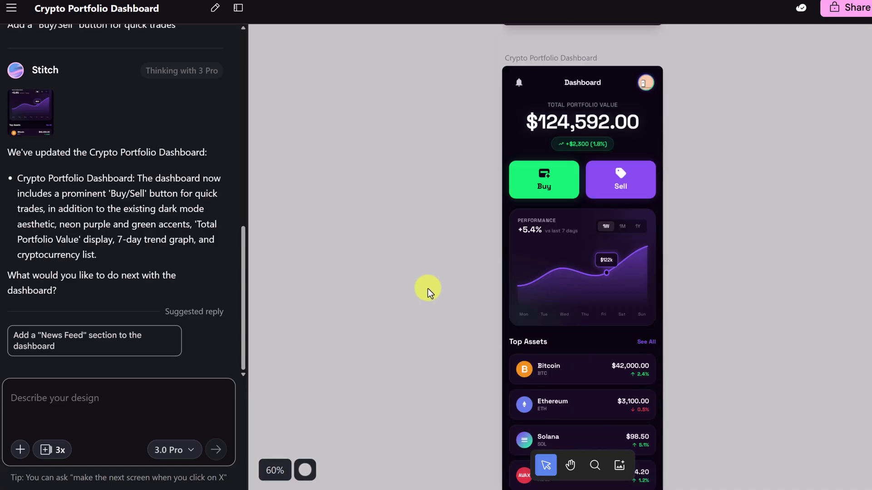
pyautogui.scroll(-1, 424, 288)
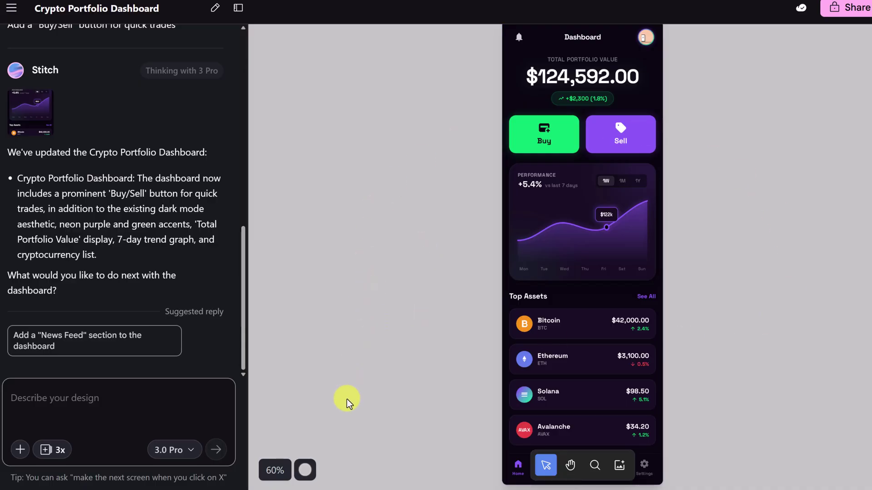
# Step: Zoom the canvas out twice and pan to bring the first dashboard into view
pyautogui.click(304, 472)
pyautogui.click(304, 477)
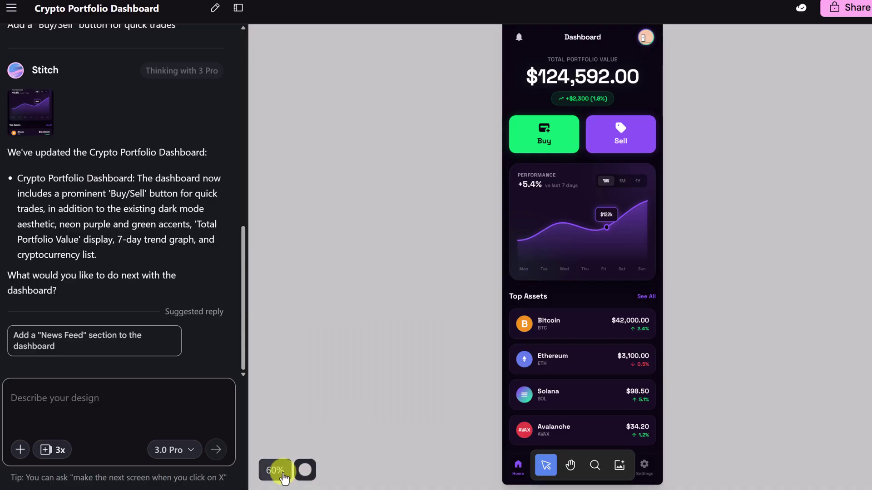
pyautogui.click(281, 473)
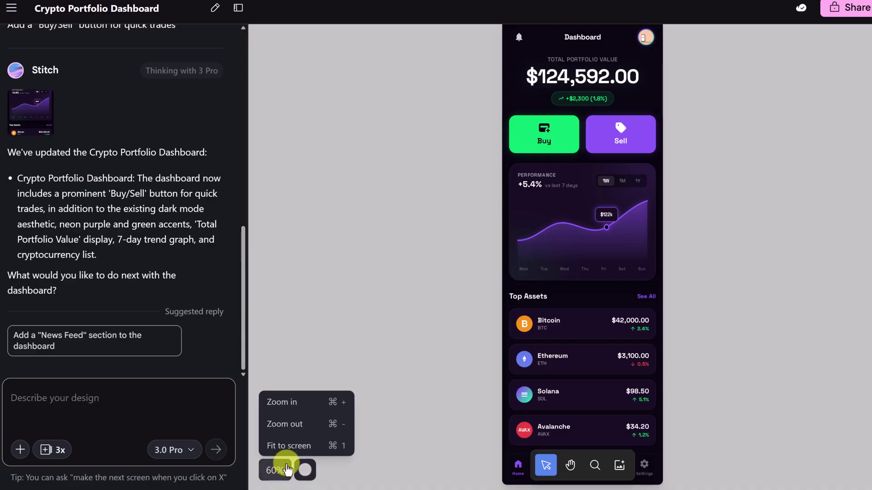
pyautogui.click(298, 427)
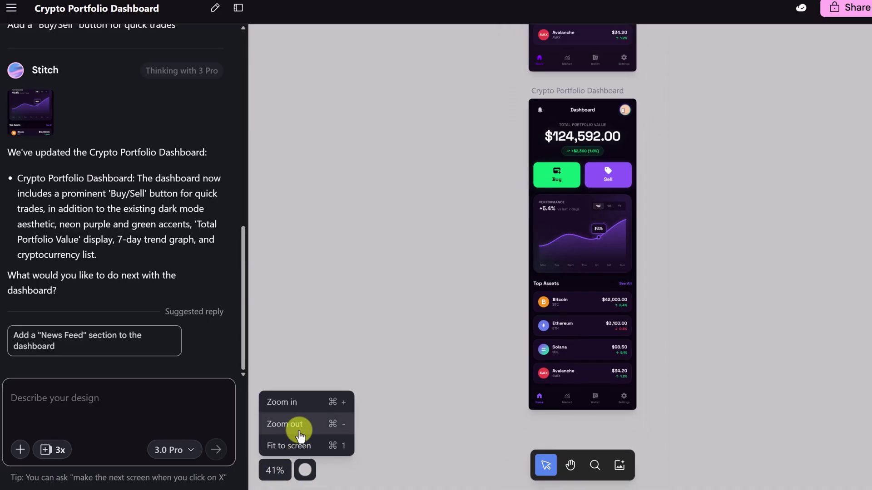
pyautogui.click(298, 427)
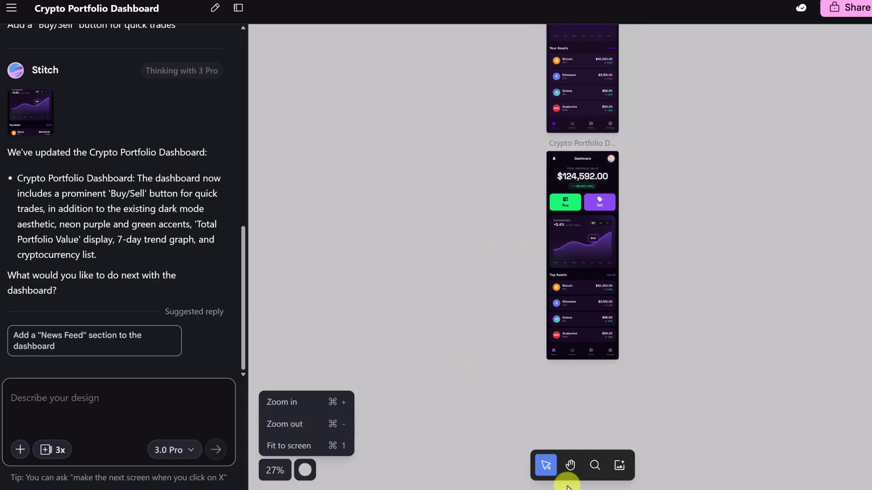
pyautogui.click(571, 465)
pyautogui.moveTo(508, 318); pyautogui.dragTo(399, 370)
# Step: Drag the Buy/Sell dashboard to the right of the original and fit both to the screen
pyautogui.click(457, 364)
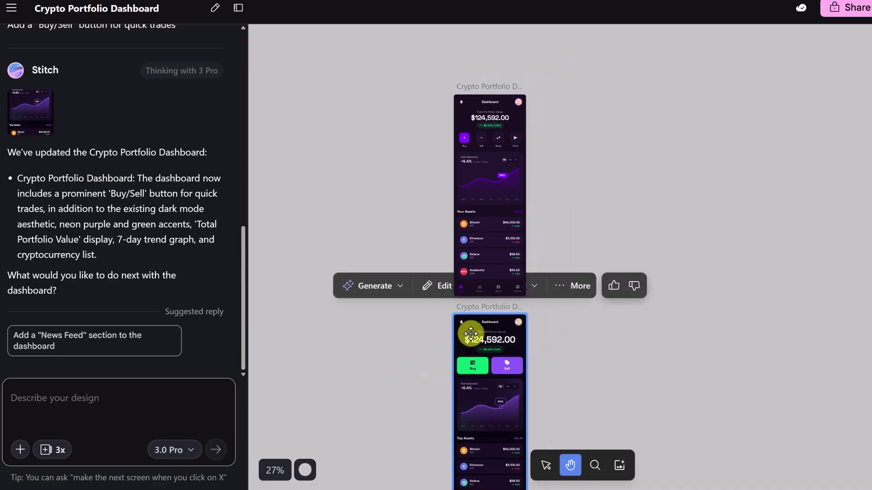
pyautogui.moveTo(471, 343); pyautogui.dragTo(476, 339)
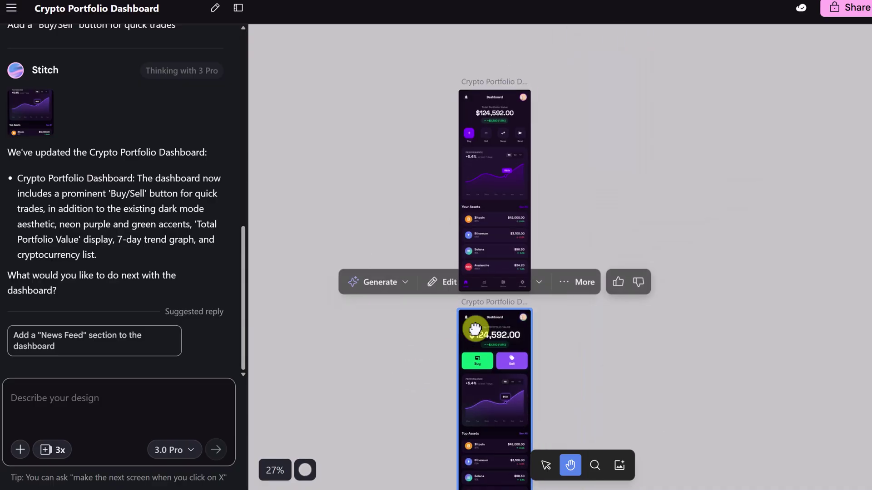
pyautogui.click(546, 465)
pyautogui.click(494, 323)
pyautogui.moveTo(494, 323); pyautogui.dragTo(584, 103)
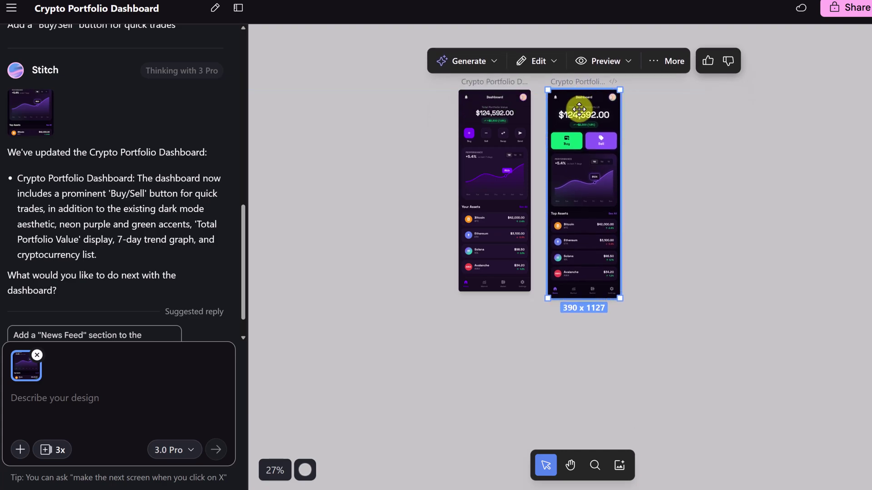
pyautogui.scroll(1, 331, 175)
pyautogui.click(274, 470)
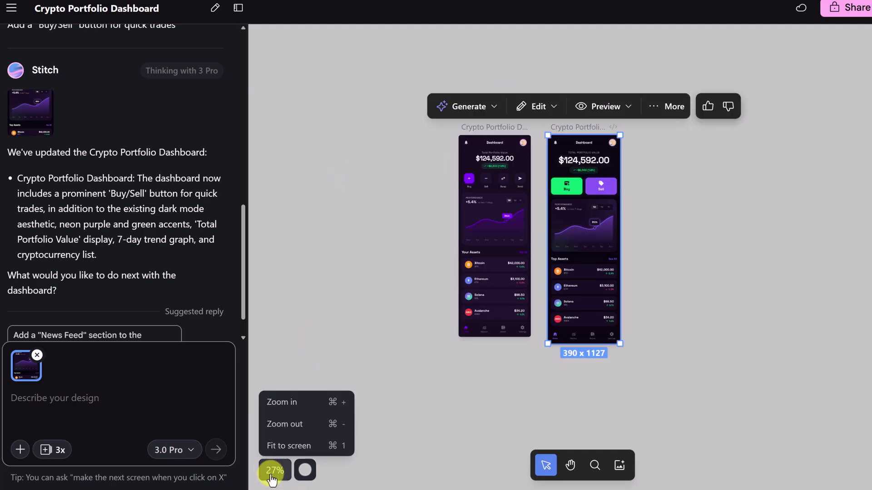
pyautogui.click(289, 445)
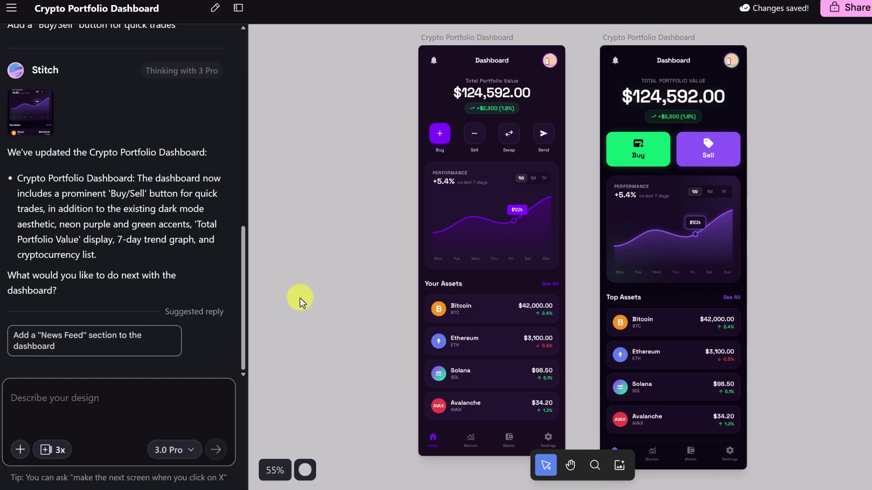
# Step: Look at the Upload Images and Website URL attachment options, then dismiss them
pyautogui.click(19, 454)
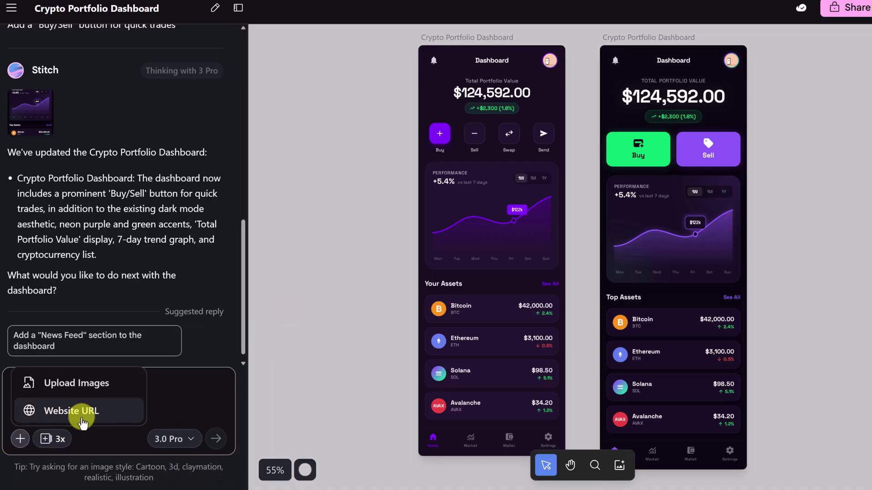
pyautogui.click(90, 394)
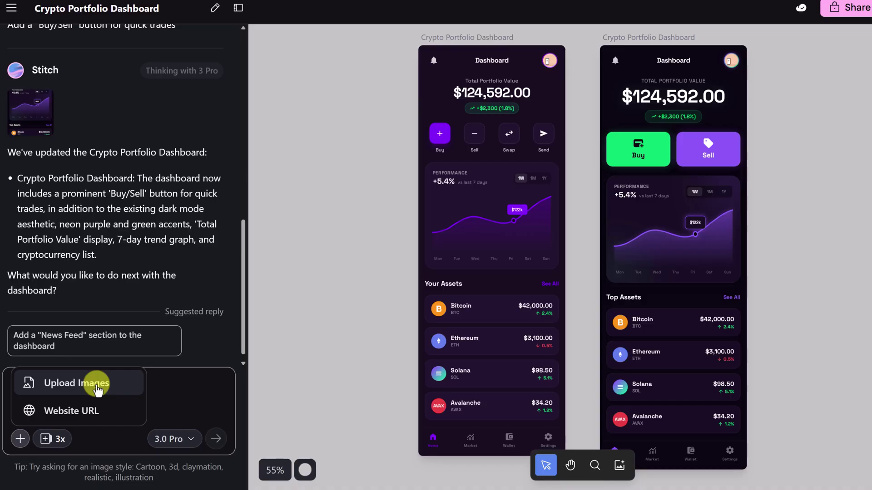
pyautogui.click(166, 405)
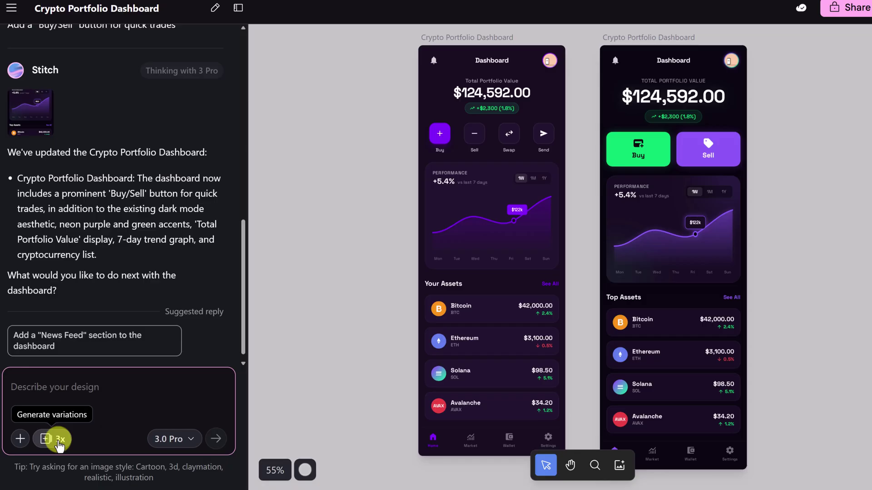
# Step: Select the Buy/Sell dashboard mockup and bring up its Edit menu
pyautogui.press('h')
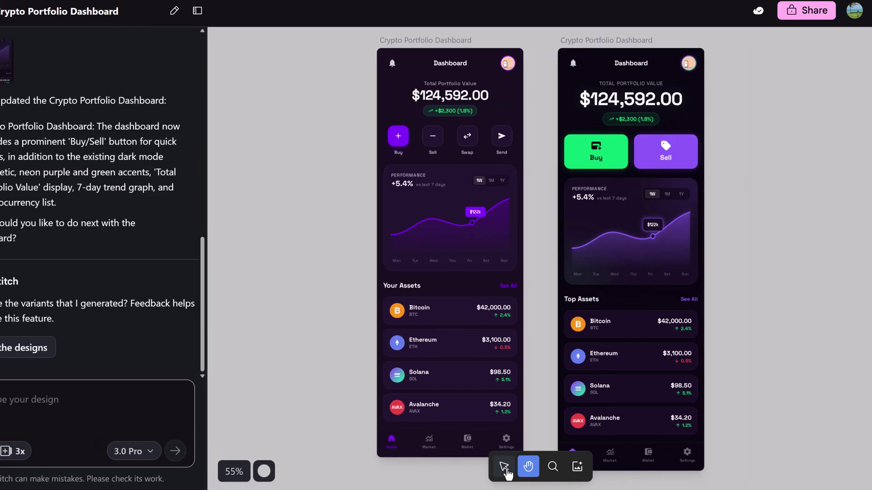
pyautogui.click(504, 466)
pyautogui.click(609, 224)
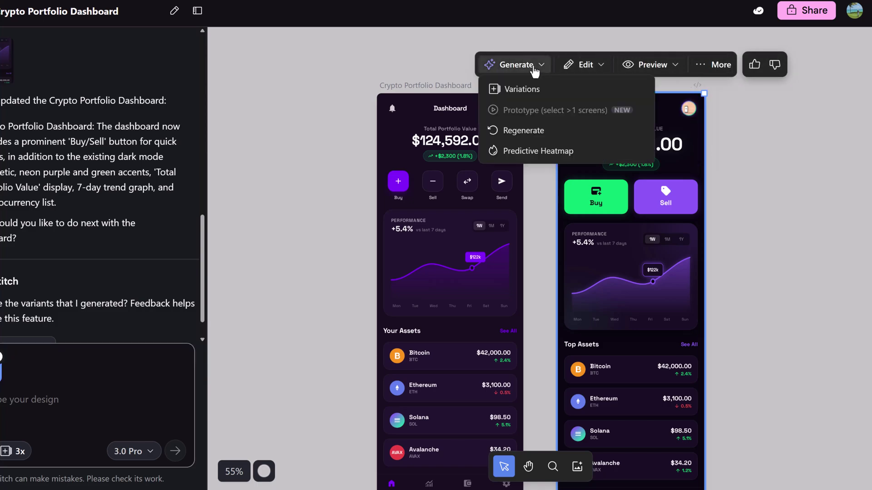
pyautogui.moveTo(605, 70)
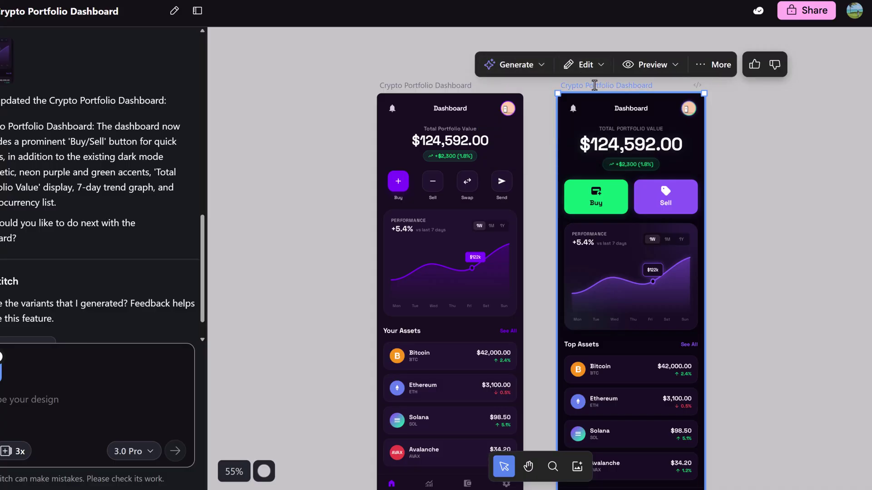
# Step: Apply the red #EA2831 theme colour to the Buy/Sell dashboard
pyautogui.click(603, 127)
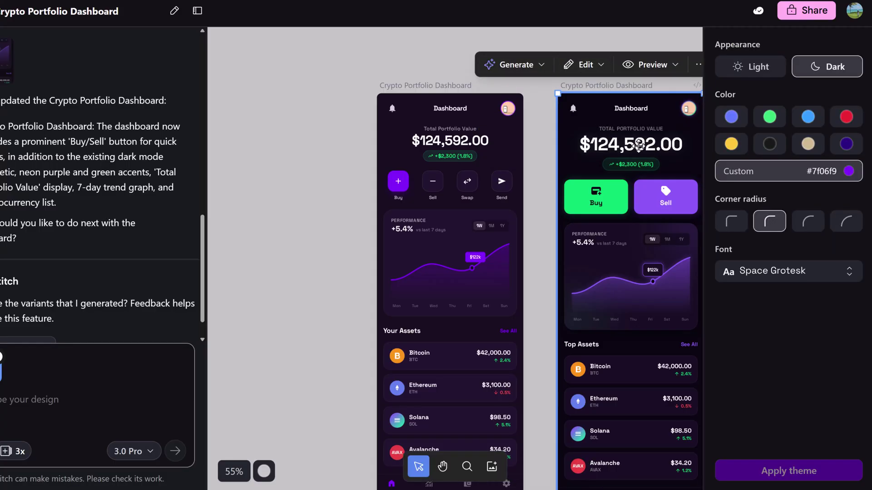
pyautogui.click(847, 119)
pyautogui.click(778, 461)
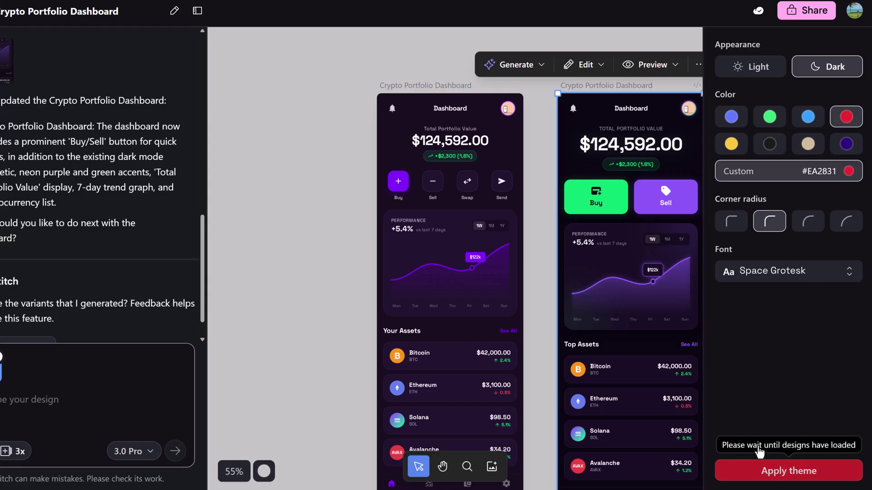
pyautogui.click(719, 470)
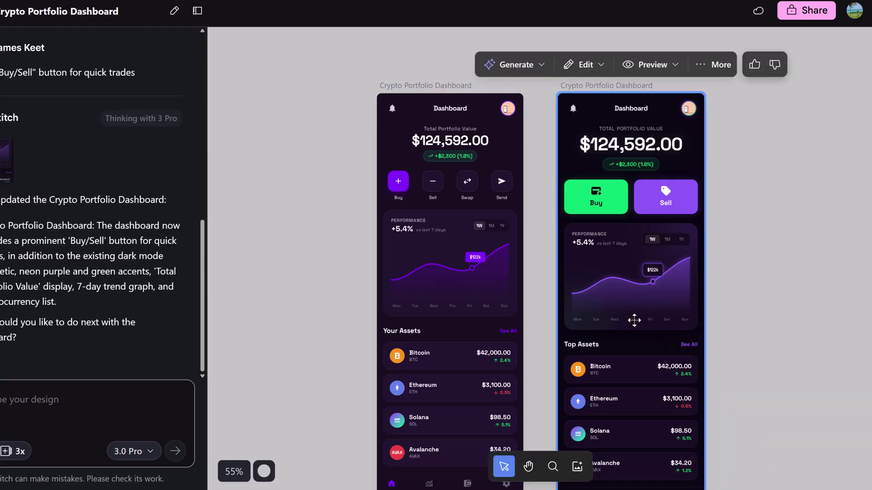
pyautogui.scroll(-1, 754, 306)
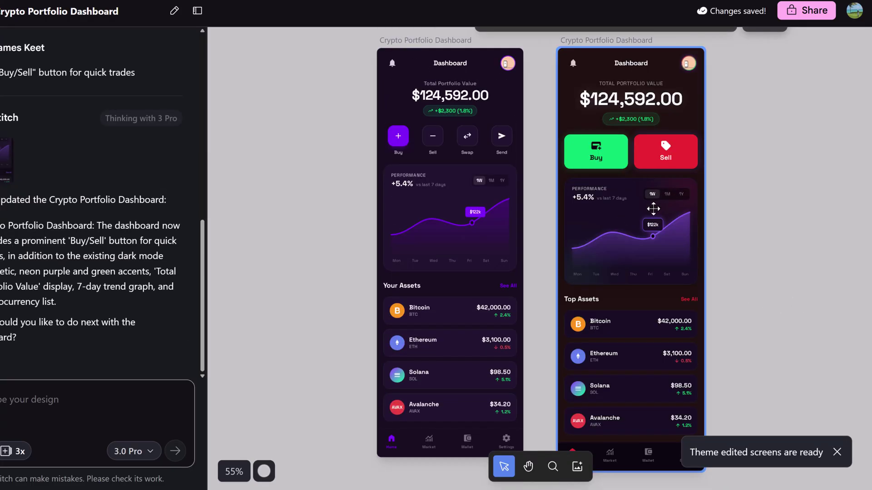
pyautogui.scroll(1, 657, 206)
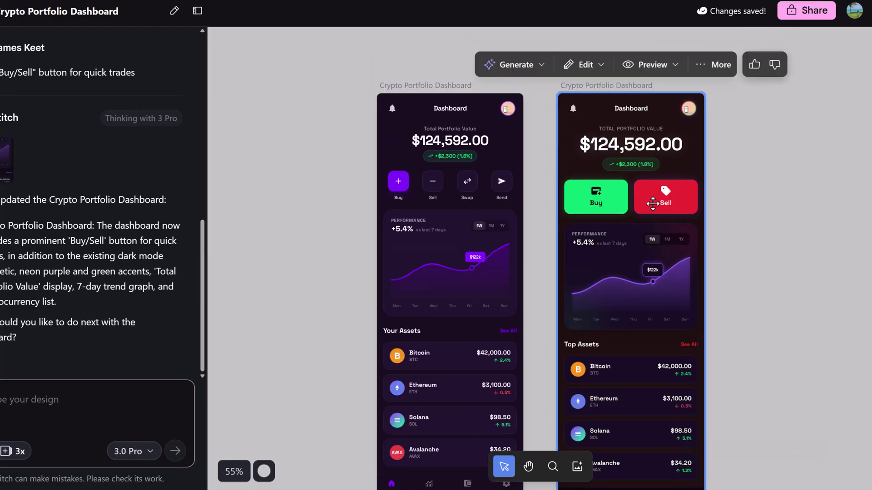
pyautogui.click(599, 68)
pyautogui.click(599, 68)
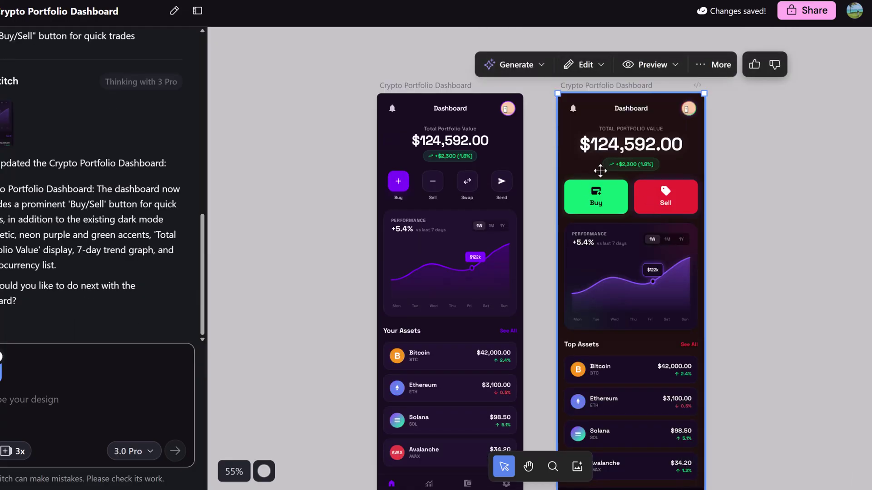
# Step: Generate three YOLO-range variations of the red dashboard changing colour scheme and images
pyautogui.click(541, 68)
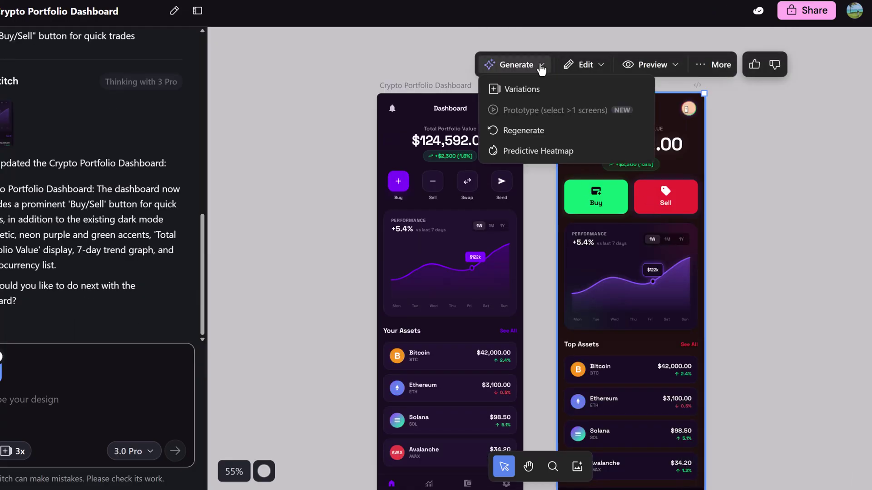
pyautogui.click(525, 91)
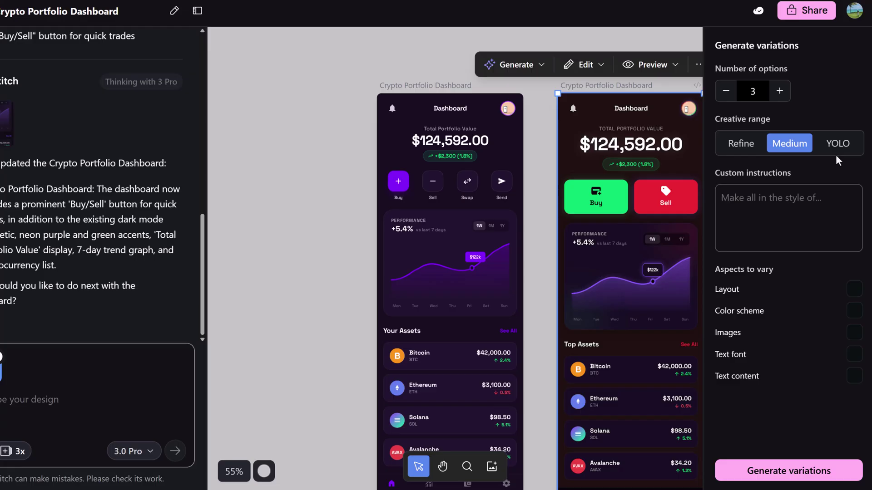
pyautogui.click(754, 222)
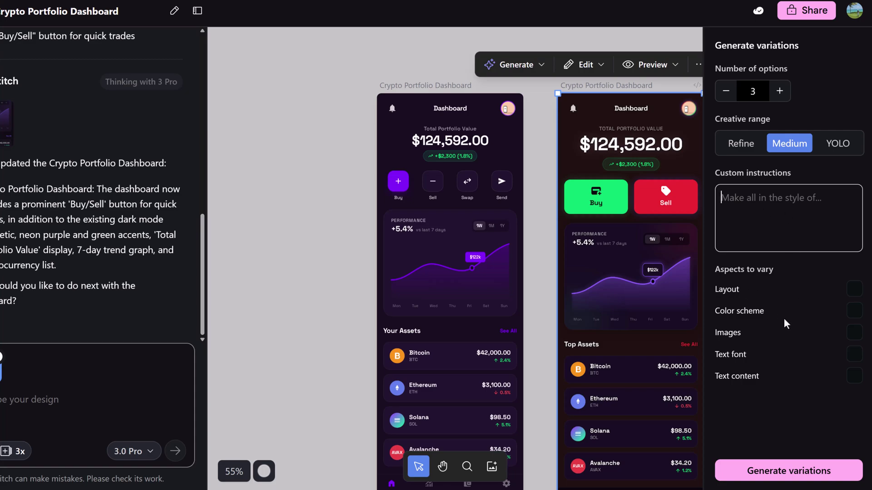
pyautogui.click(845, 154)
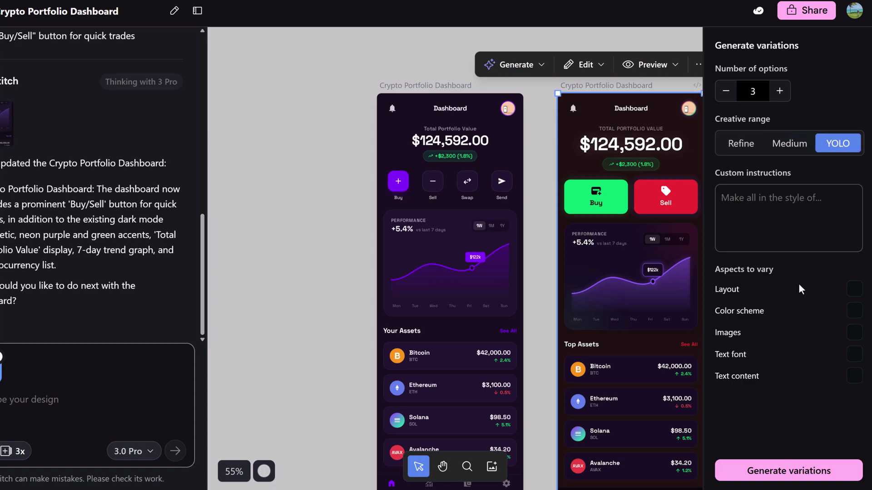
pyautogui.click(854, 313)
pyautogui.click(854, 336)
pyautogui.click(803, 472)
# Step: Click back and forth between the second to fifth dashboard variants to compare them
pyautogui.press('h')
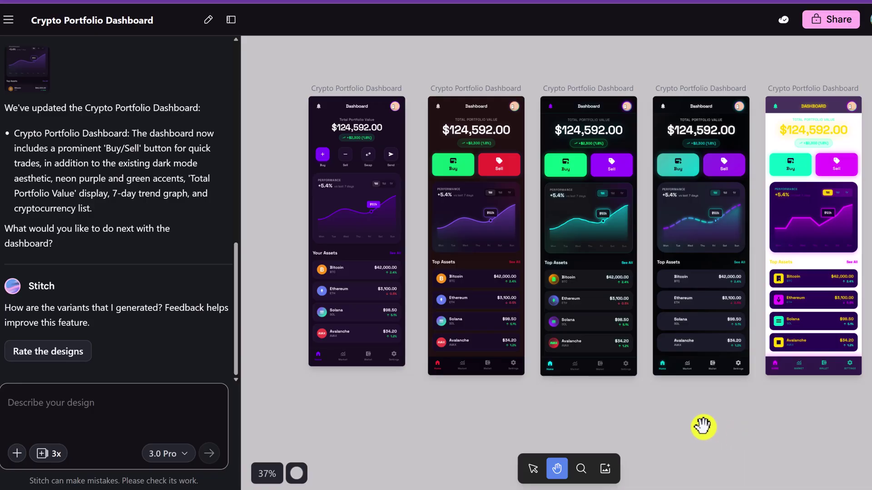
pyautogui.click(590, 324)
pyautogui.click(480, 224)
pyautogui.click(592, 164)
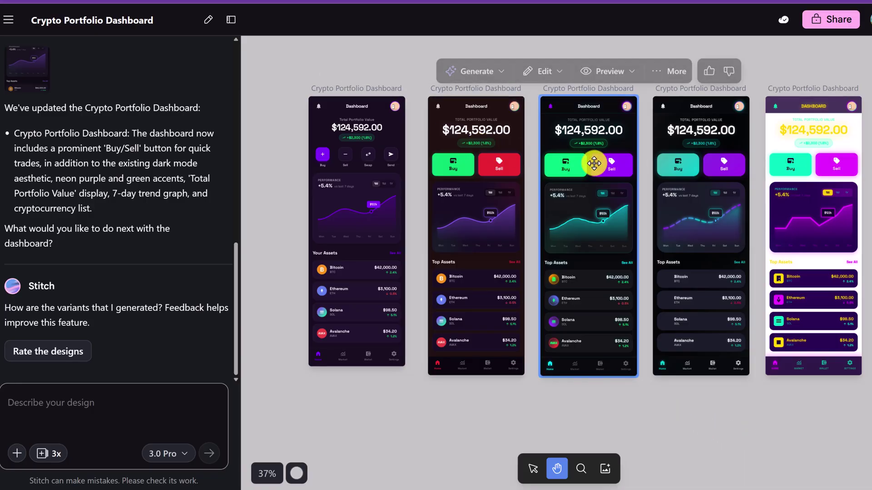
pyautogui.click(697, 177)
pyautogui.click(776, 171)
pyautogui.click(588, 193)
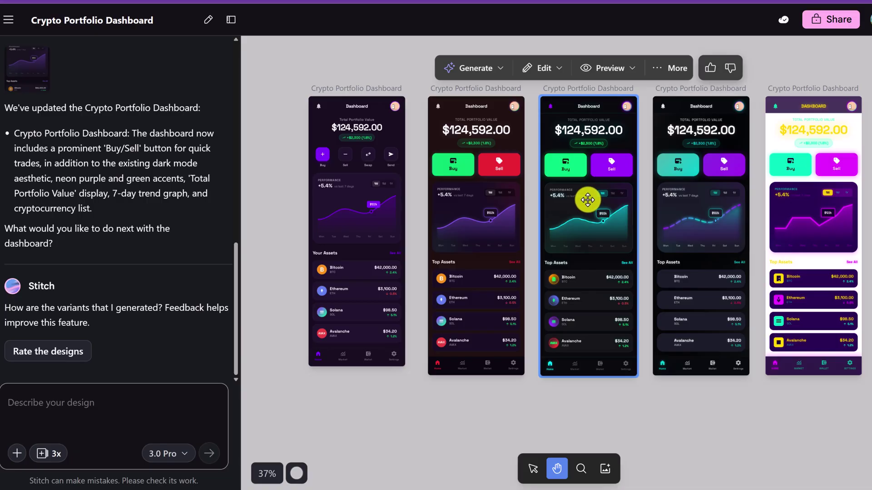
pyautogui.click(701, 132)
pyautogui.click(813, 140)
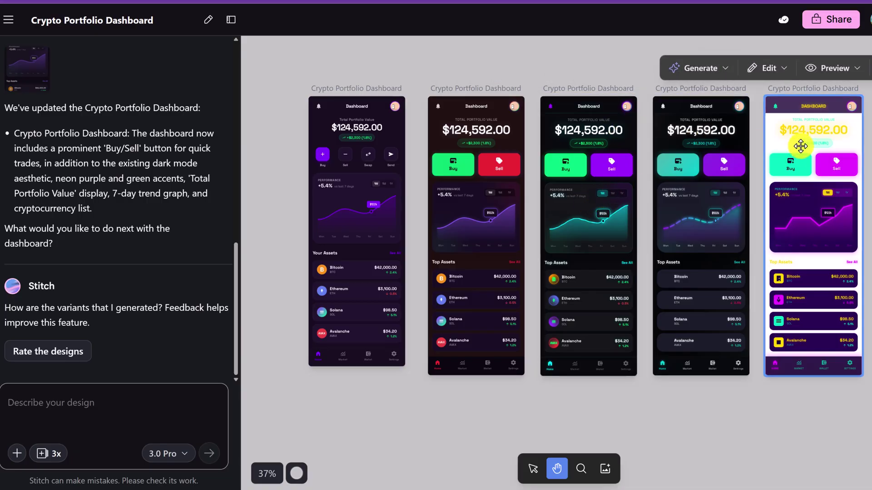
pyautogui.click(585, 240)
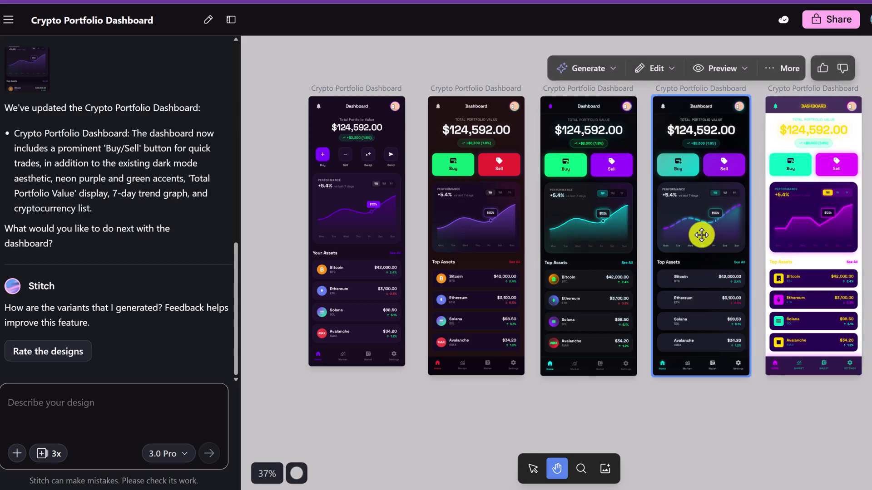
# Step: Step through all five dashboards and settle on the teal-and-purple fourth variant with the select tool
pyautogui.click(309, 227)
pyautogui.click(456, 227)
pyautogui.click(597, 239)
pyautogui.click(695, 230)
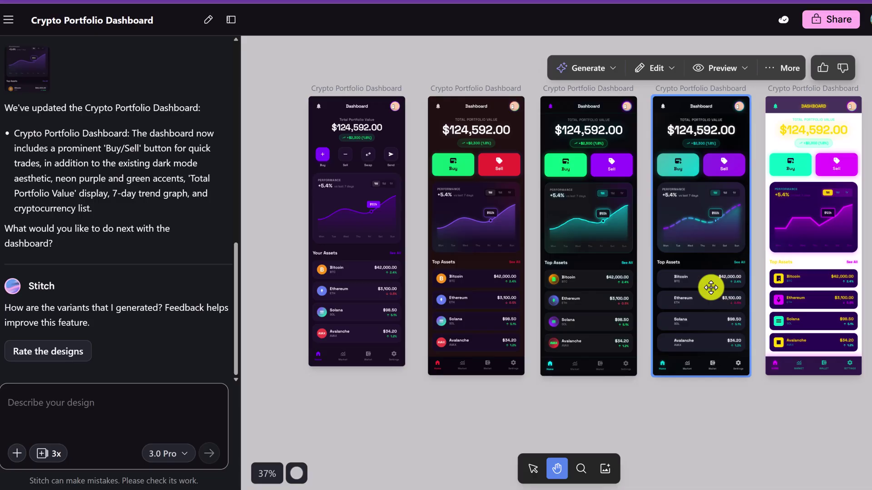
pyautogui.press('v')
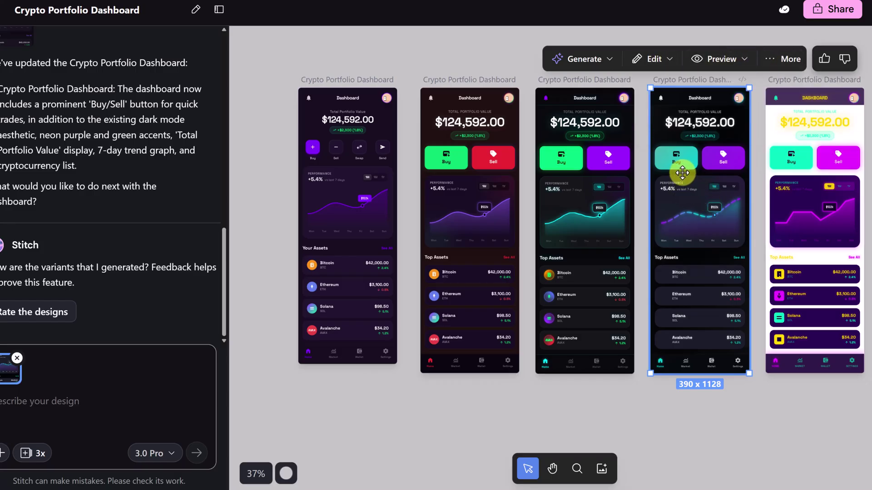
# Step: Inspect the fourth variant's HTML source via More > View Code, then close the viewer
pyautogui.rightClick(689, 137)
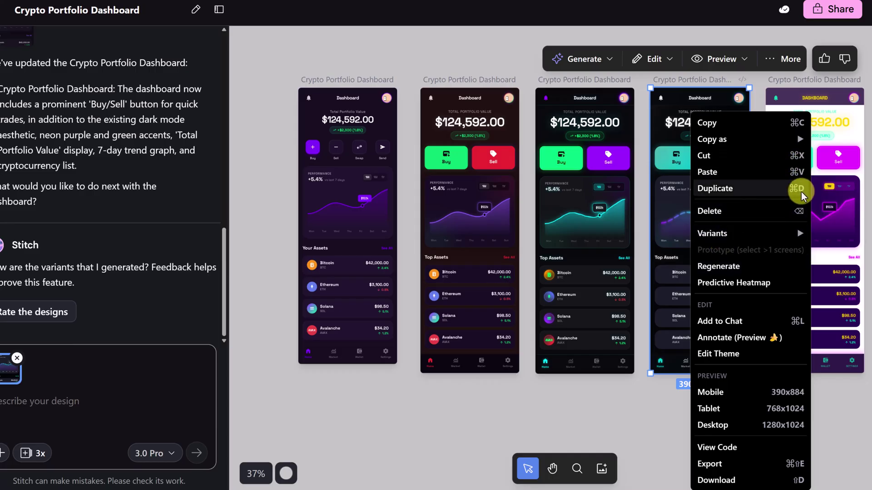
pyautogui.click(773, 63)
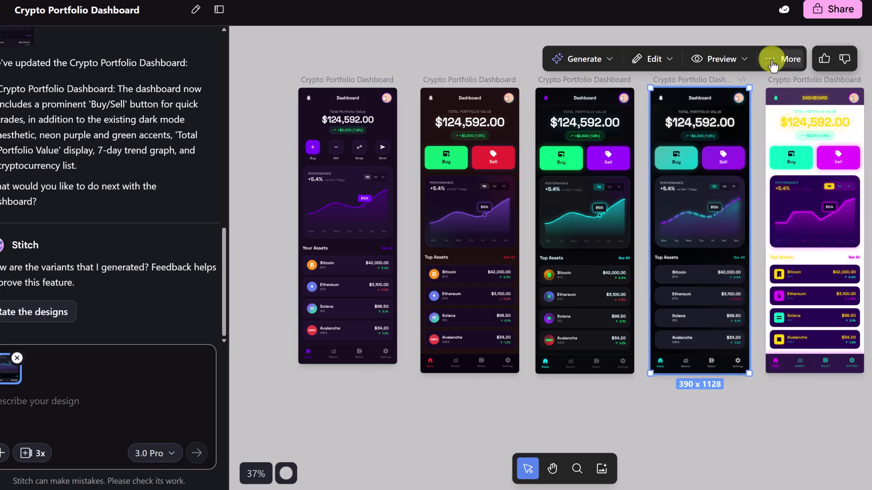
pyautogui.click(773, 63)
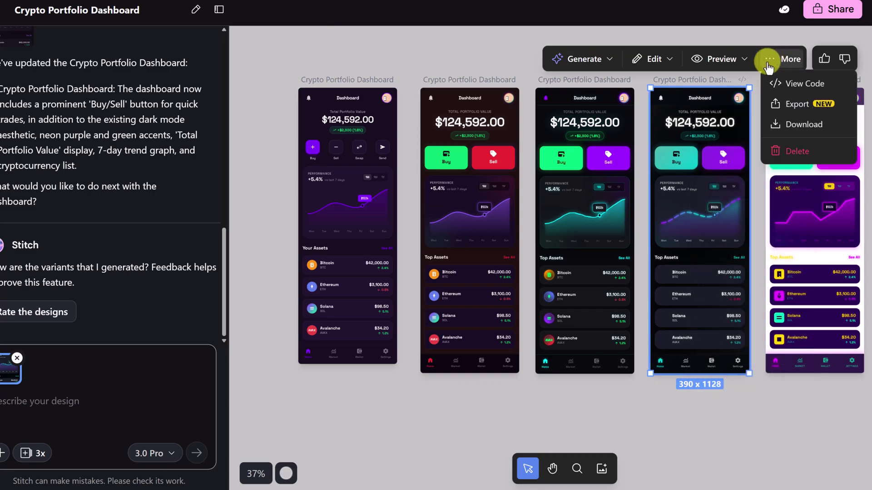
pyautogui.click(786, 85)
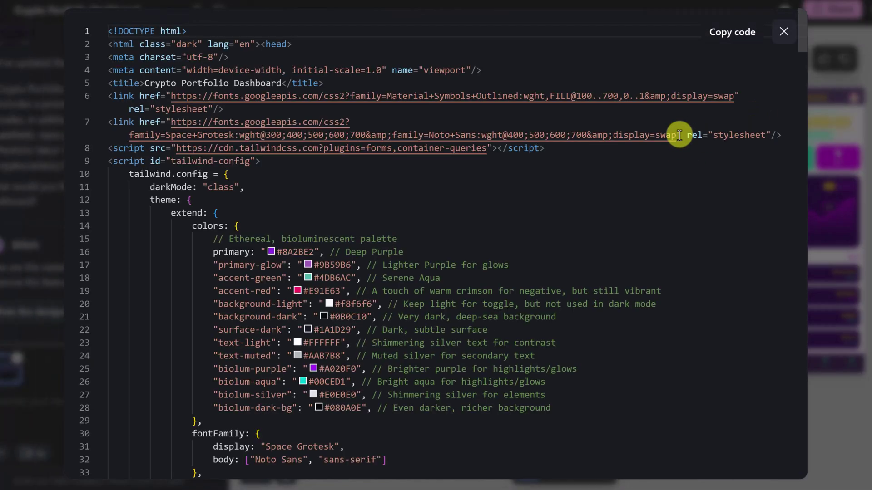
pyautogui.scroll(-7, 444, 226)
pyautogui.scroll(7, 450, 227)
pyautogui.click(783, 32)
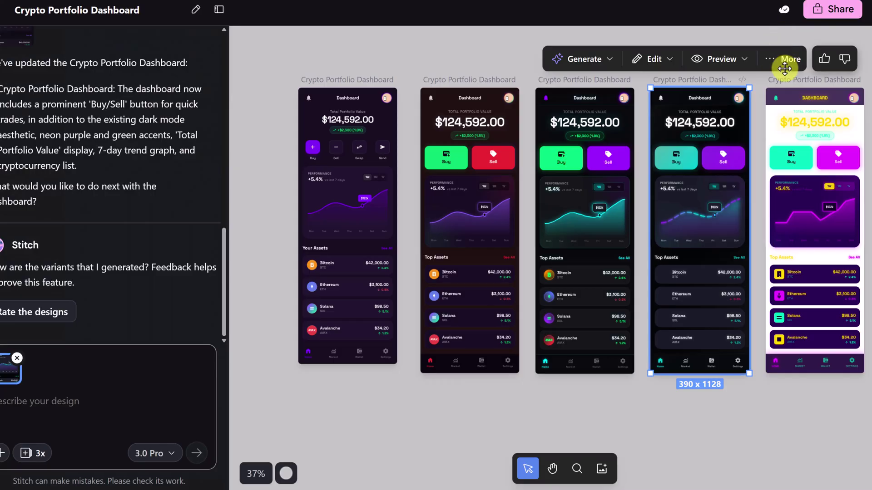
pyautogui.click(770, 60)
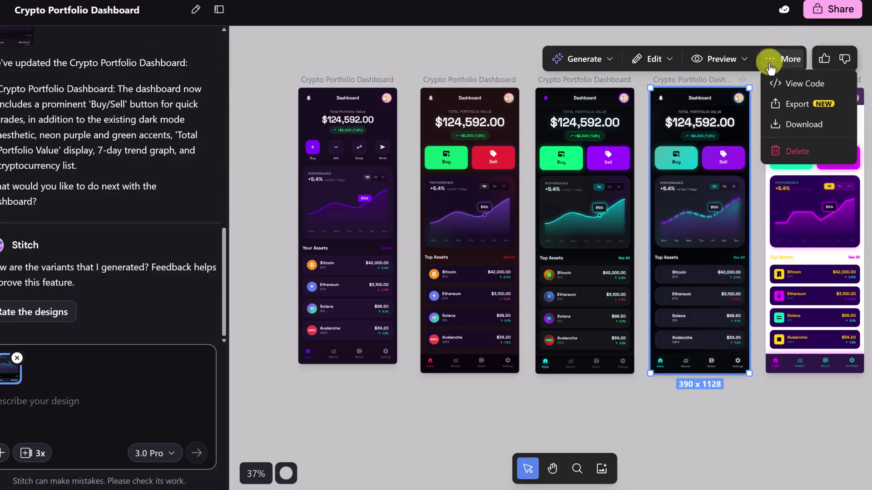
# Step: Close the Export panel and reselect the fourth variant to show its code, export and download actions
pyautogui.click(783, 107)
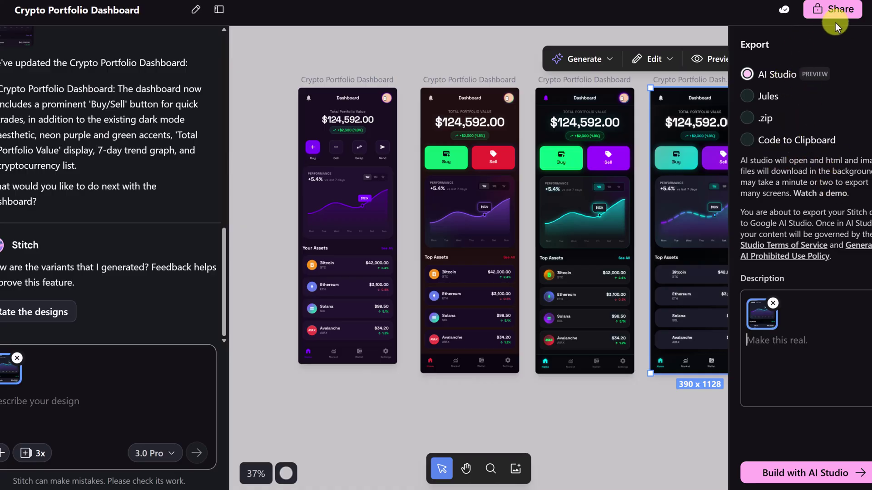
pyautogui.click(701, 37)
pyautogui.click(798, 93)
pyautogui.click(706, 142)
pyautogui.click(769, 60)
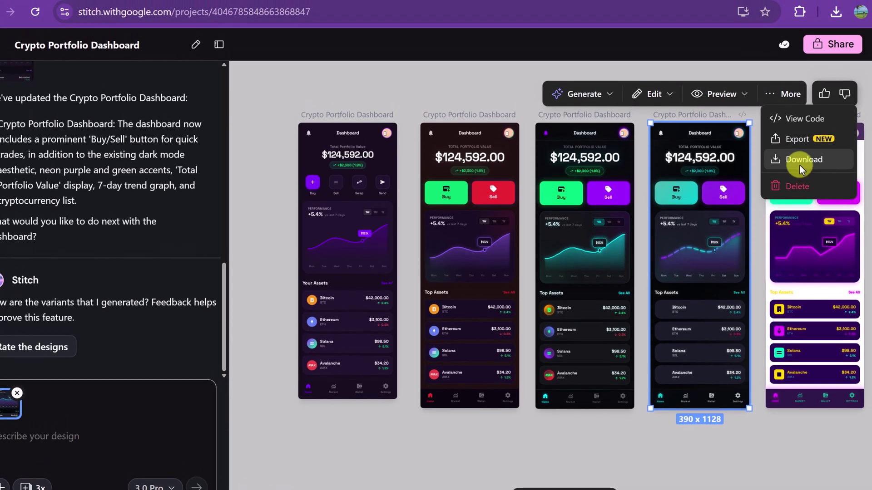
# Step: Open stitch_crypto_portfolio_dashboard.zip from Edge downloads to reveal code.html and screen.png
pyautogui.click(835, 12)
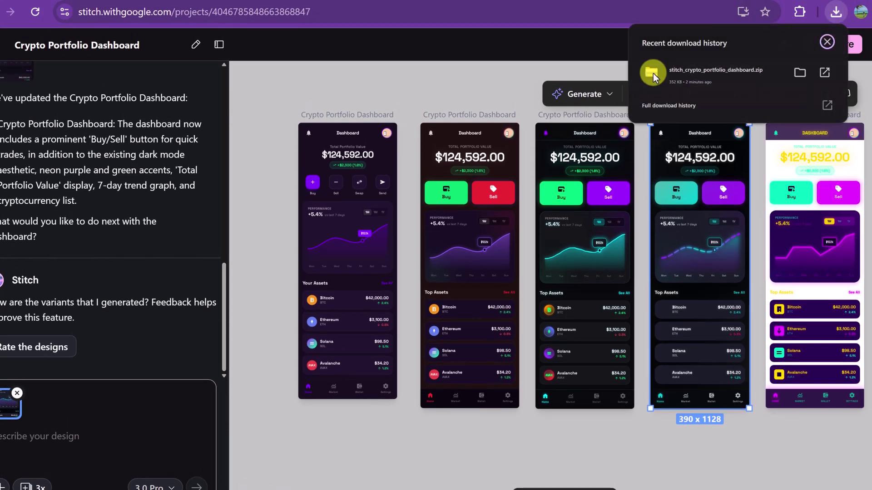
pyautogui.click(678, 76)
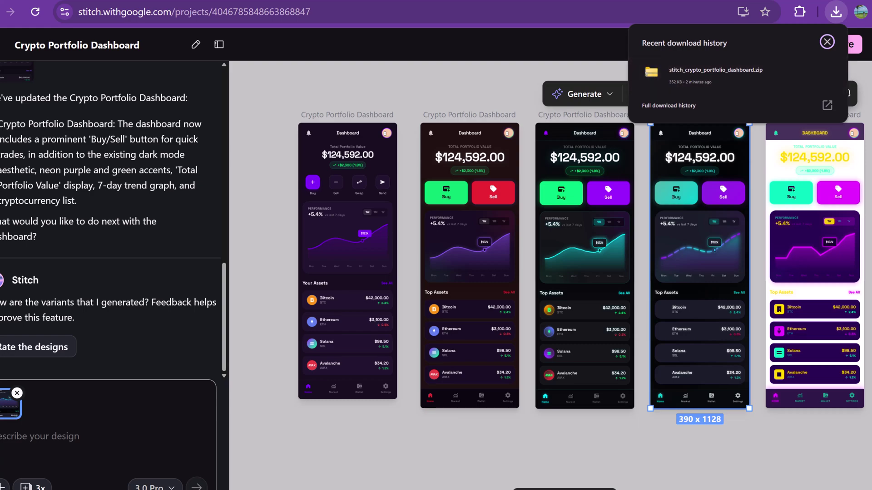
pyautogui.moveTo(601, 78); pyautogui.dragTo(519, 83)
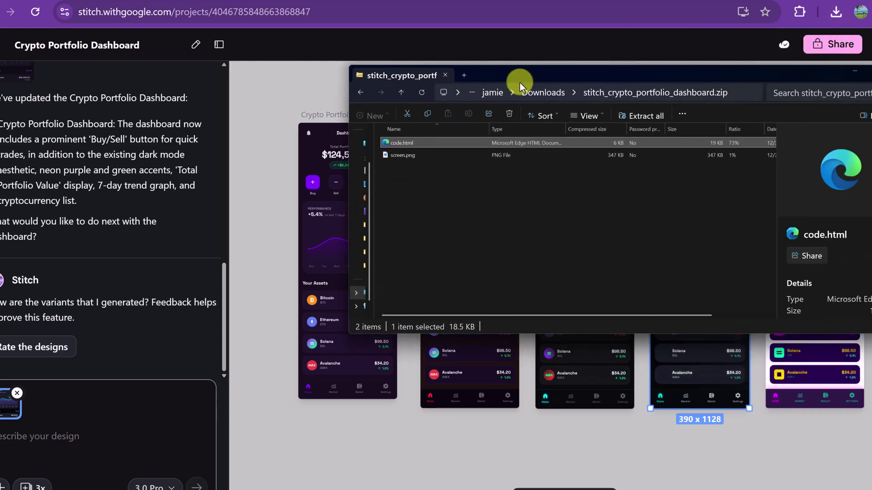
# Step: Open the exported Crypto Portfolio Dashboard code.html in Edge and scroll through the rendered page
pyautogui.doubleClick(399, 144)
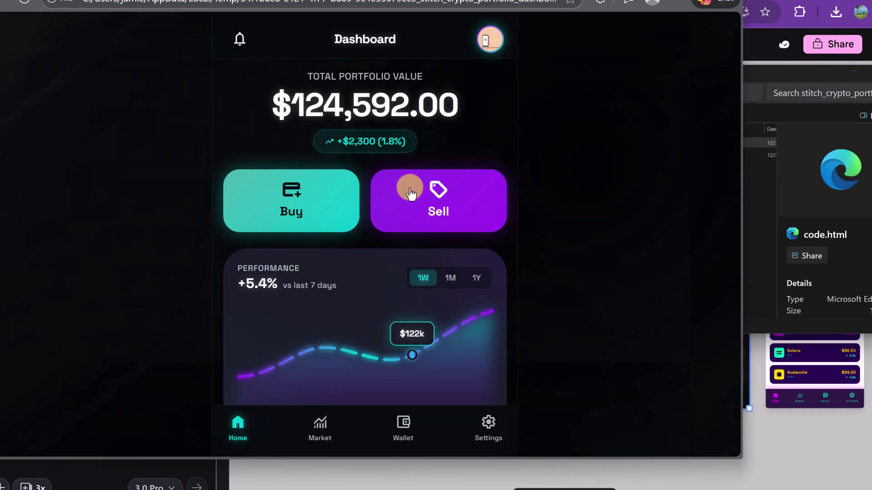
pyautogui.scroll(-7, 373, 255)
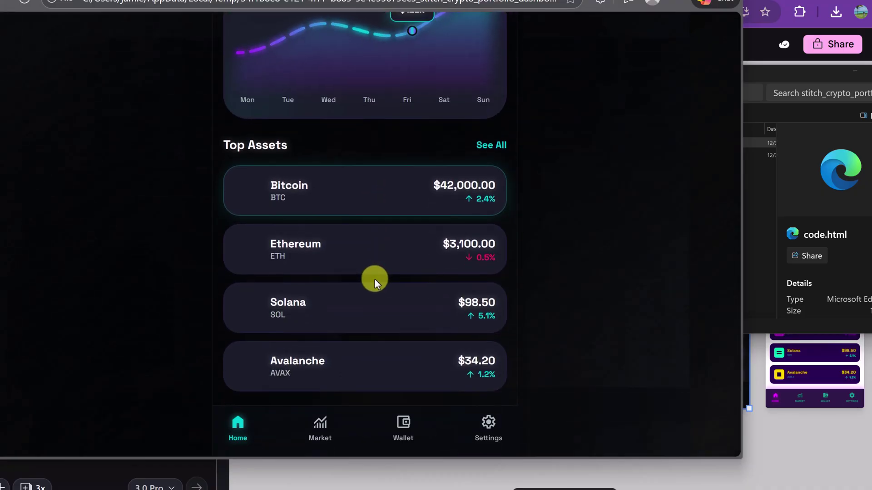
pyautogui.scroll(7, 389, 315)
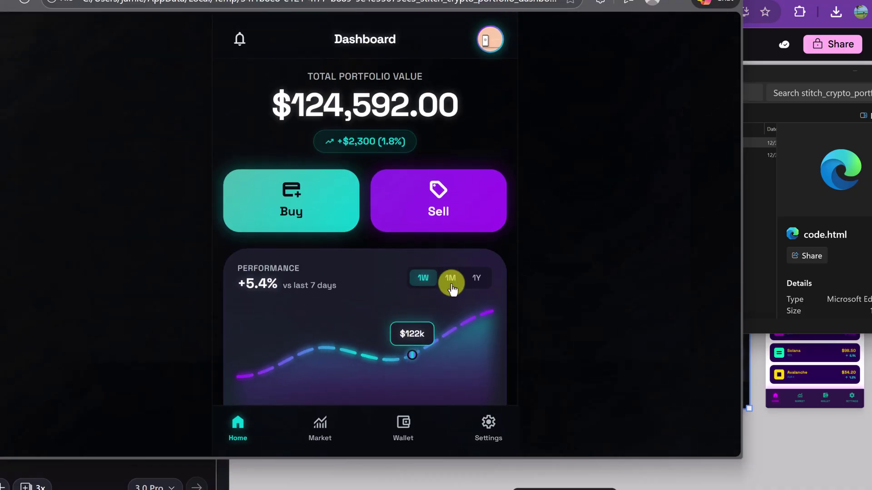
pyautogui.scroll(-3, 293, 312)
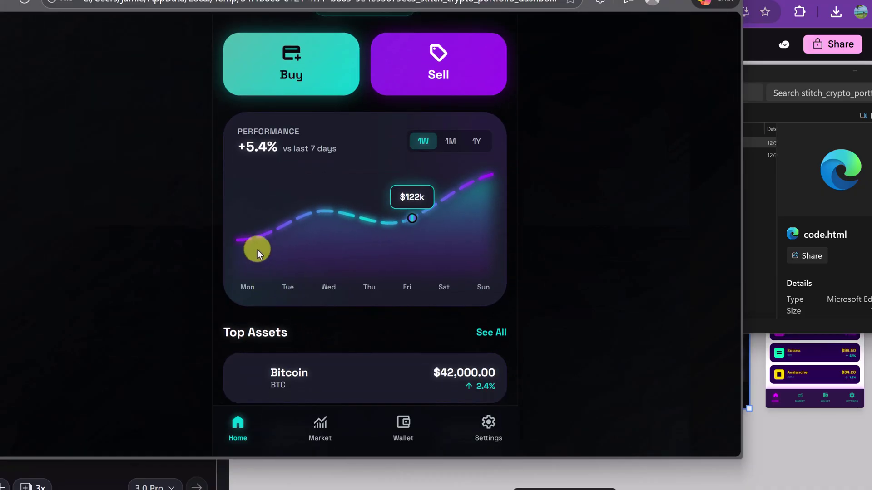
pyautogui.scroll(-3, 521, 286)
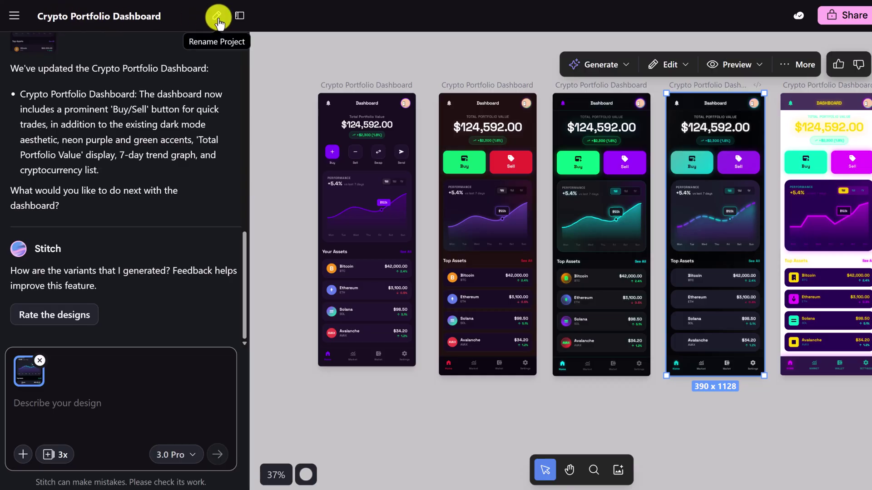
# Step: Collapse and restore the chat panel, then bring up the top-left project menu
pyautogui.click(238, 18)
pyautogui.click(239, 17)
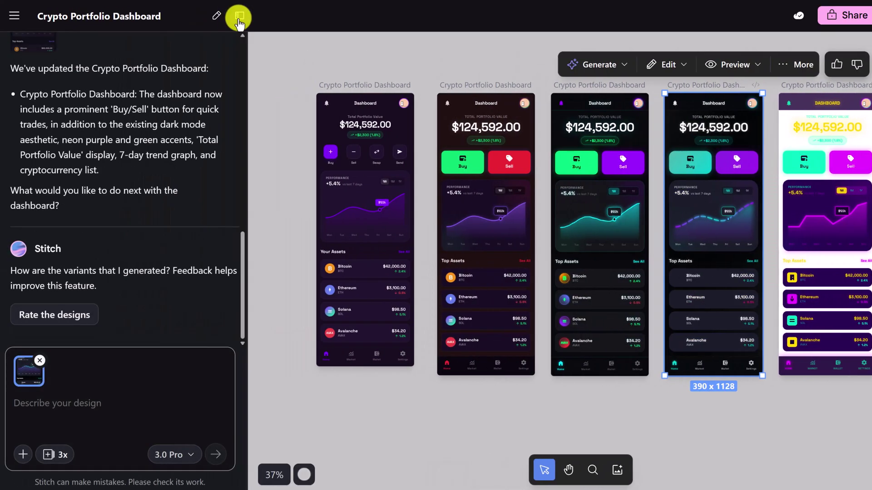
pyautogui.click(14, 16)
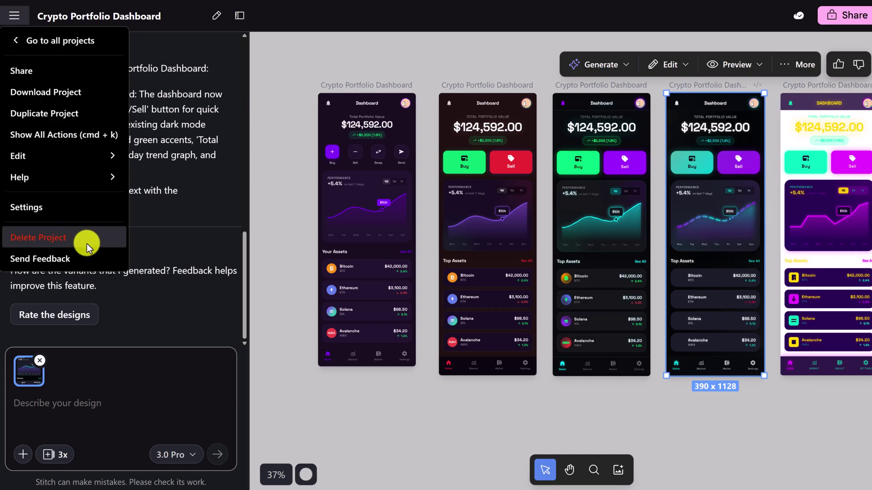
# Step: Go to all projects and switch the new design type from App to Web
pyautogui.click(15, 38)
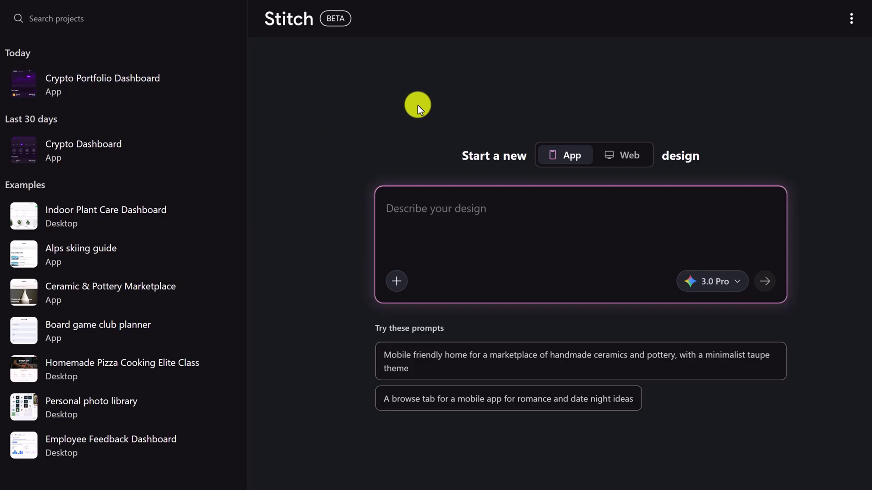
pyautogui.click(637, 161)
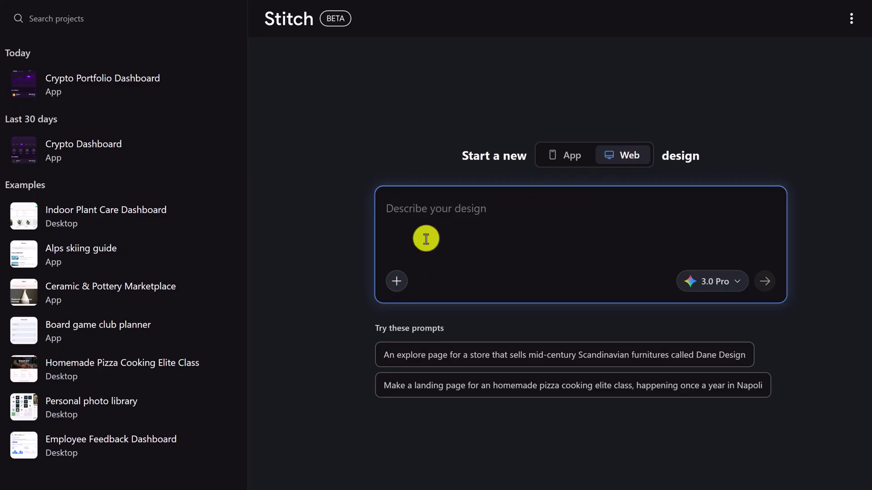
# Step: Paste the FlowState minimalist SaaS landing page prompt into the Describe your design box
pyautogui.click(421, 210)
pyautogui.write("A modern, clean landing page for a SaaS productivity tool called 'FlowState'. Wide hero section with a headline 'Focus faster.', subtext, and a primary blue CTA button. Below, a three-column feature grid with icons. Minimalist aesthetic with lots of white space")
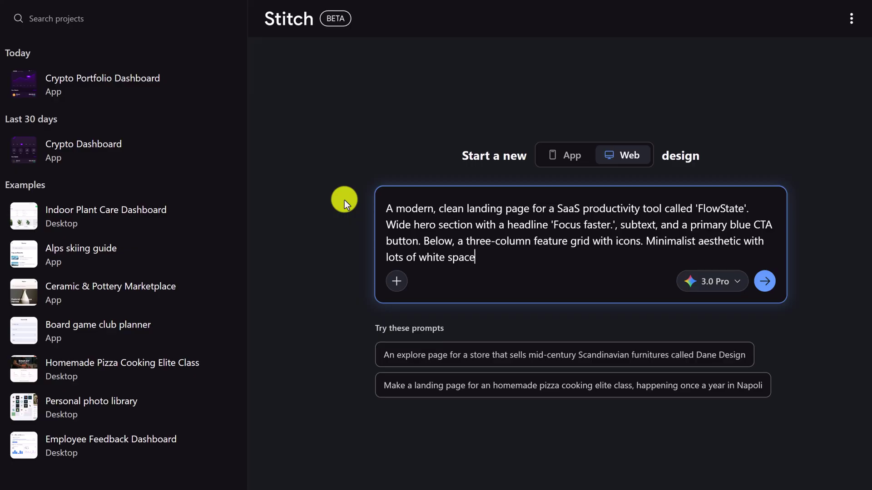
# Step: Generate the FlowState Landing Page with its 'Focus faster.' hero and open its generation options
pyautogui.click(765, 281)
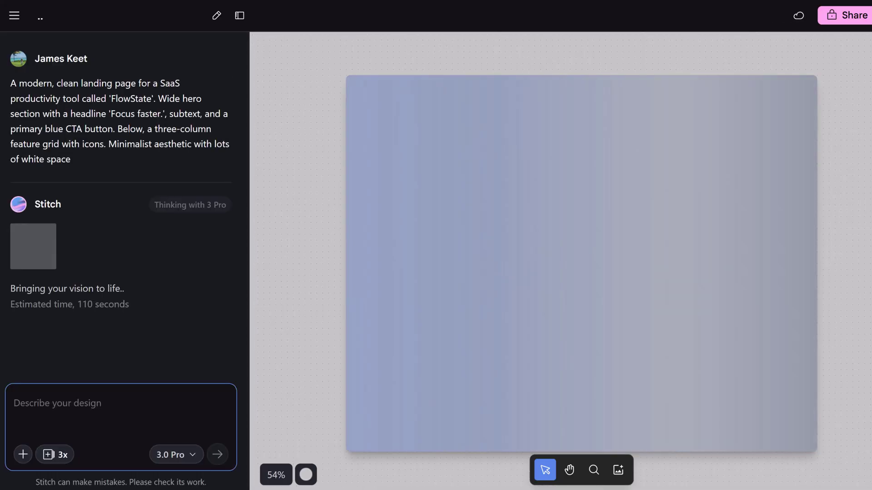
pyautogui.press('h')
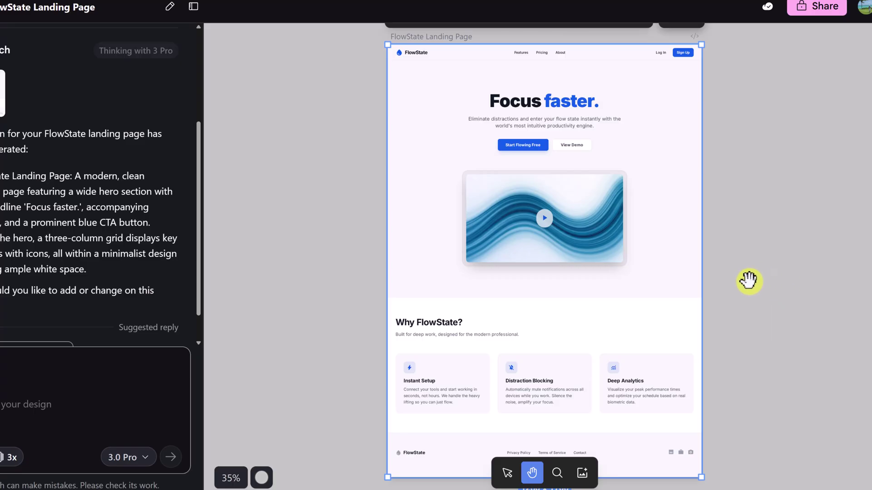
pyautogui.scroll(1, 749, 280)
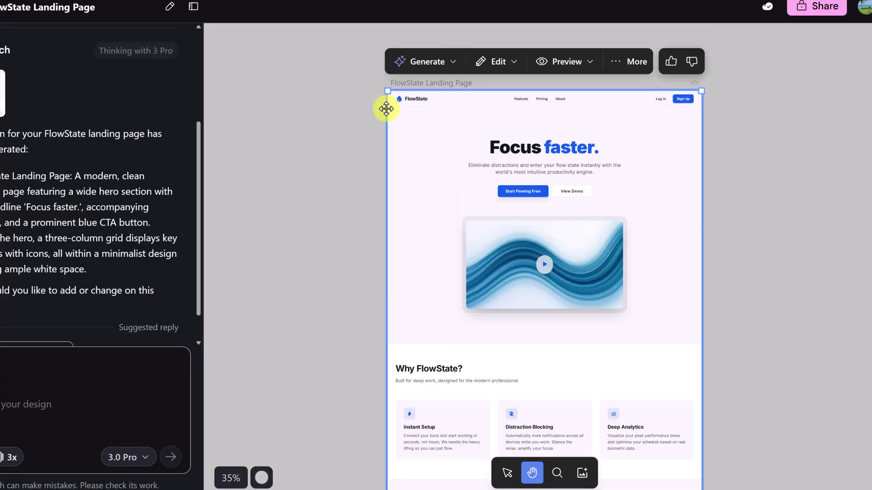
pyautogui.click(447, 60)
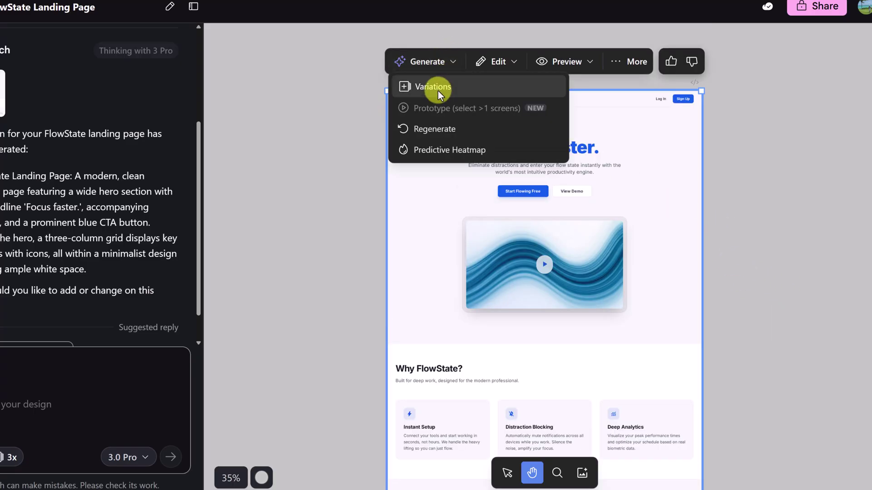
# Step: Open the downloaded FlowState landing page zip and view its code.html in the browser
pyautogui.click(498, 61)
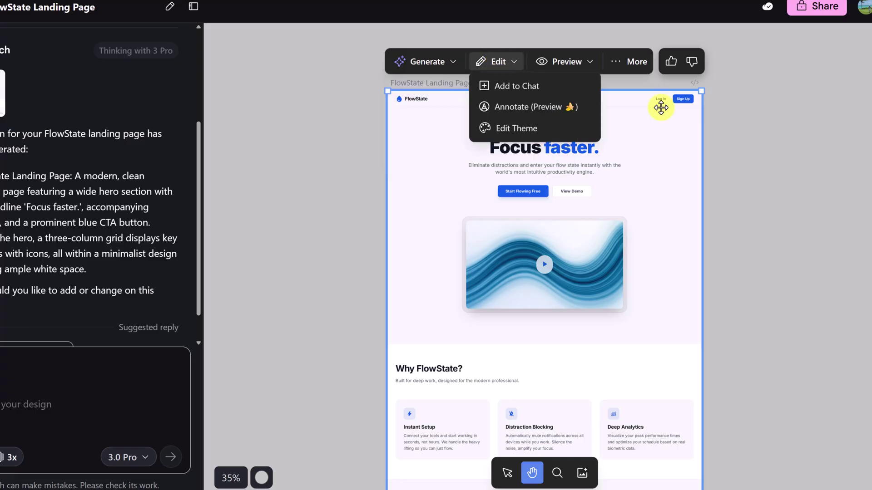
pyautogui.click(781, 133)
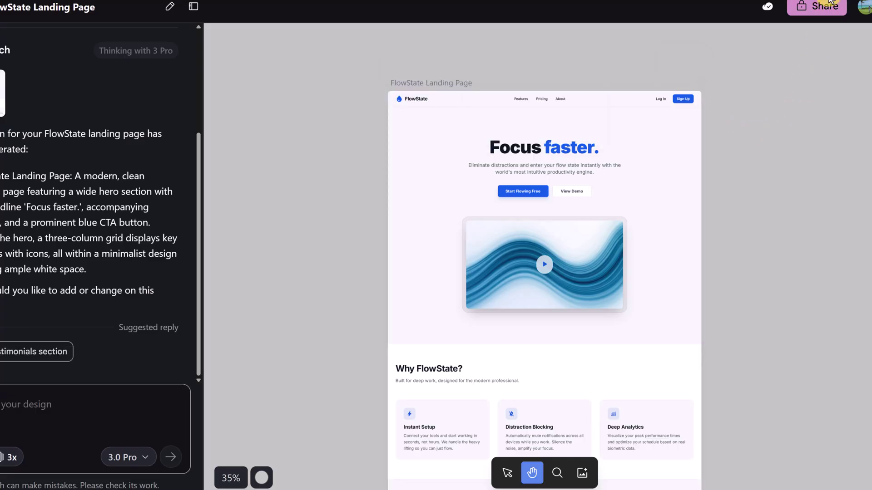
pyautogui.click(811, 1)
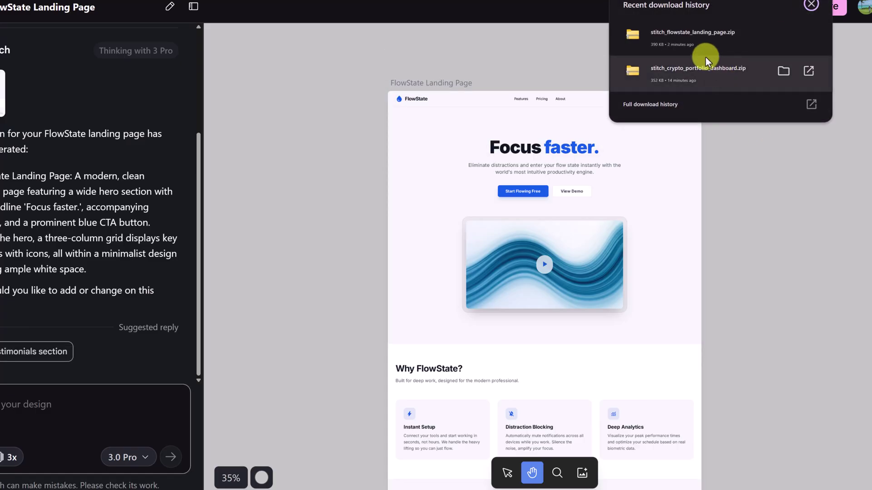
pyautogui.click(783, 35)
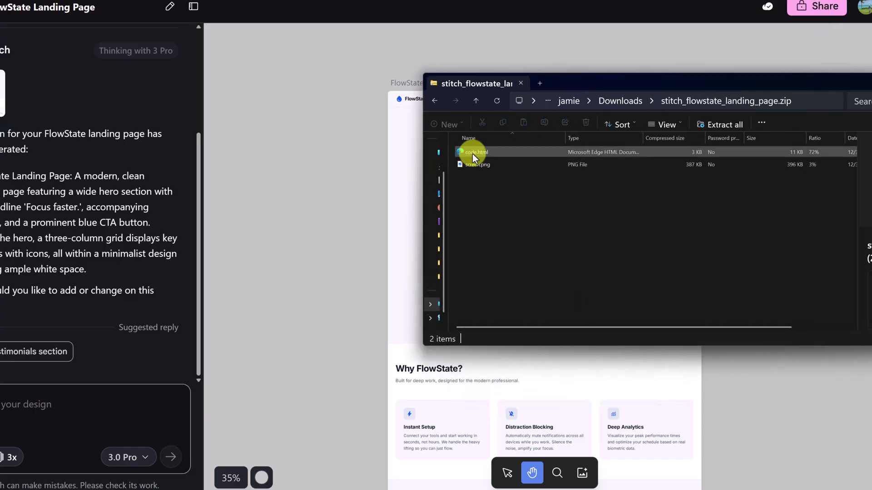
pyautogui.doubleClick(473, 154)
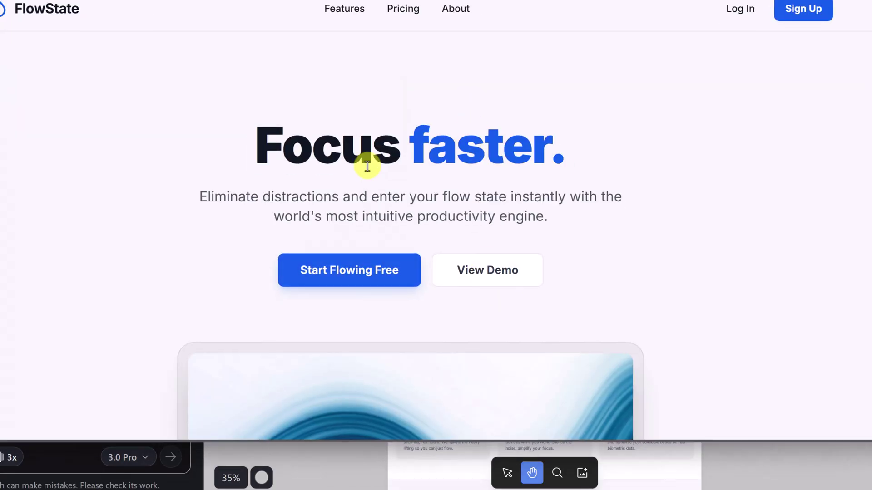
pyautogui.scroll(-5, 238, 175)
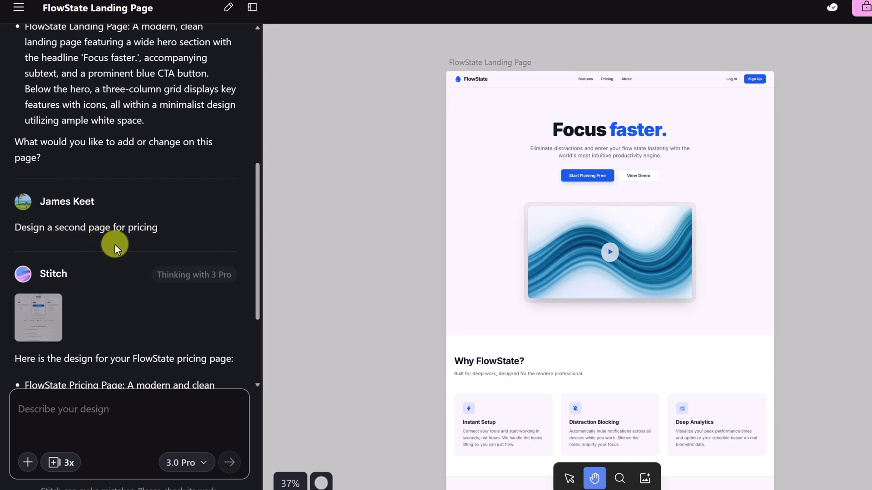
# Step: Scroll down to the FlowState Pricing Page showing Starter, Flow and Team tiers and FAQ
pyautogui.scroll(-3, 115, 244)
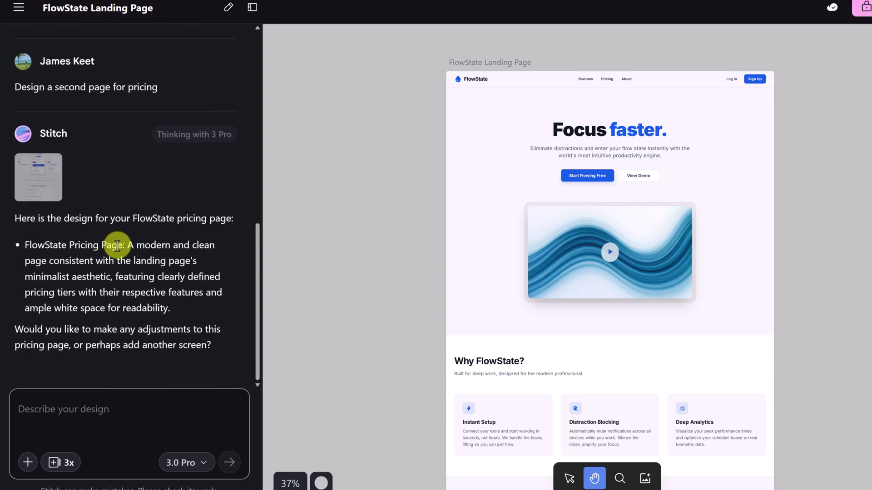
pyautogui.scroll(-10, 400, 272)
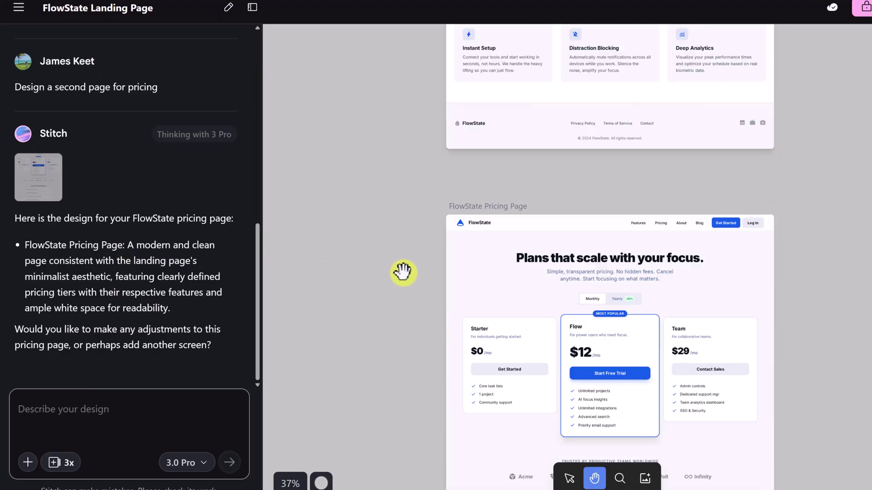
pyautogui.scroll(-2, 403, 272)
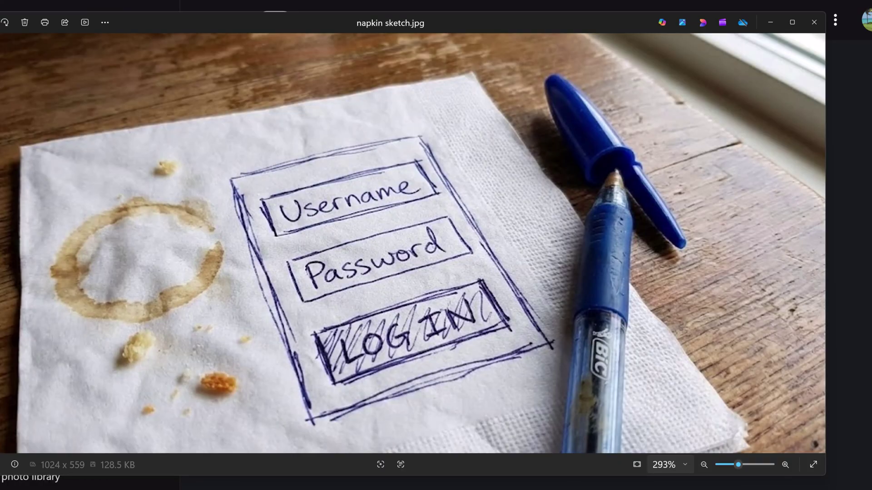
# Step: Close the napkin sketch.jpg login-form sketch in Photos
pyautogui.click(814, 22)
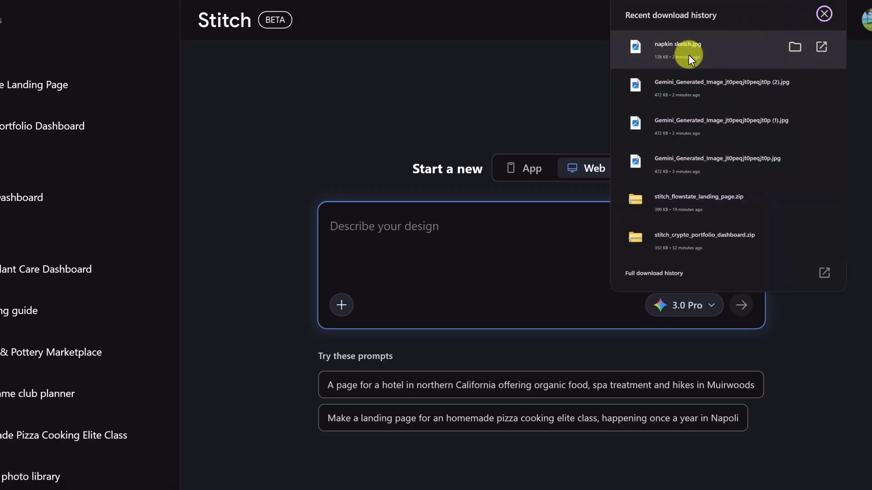
# Step: Attach napkin sketch.jpg, paste the iOS login-screen prompt, choose App, and generate
pyautogui.moveTo(691, 52)
pyautogui.mouseDown()
pyautogui.moveTo(451, 263)
pyautogui.moveTo(478, 260)
pyautogui.mouseUp()
pyautogui.click(448, 282)
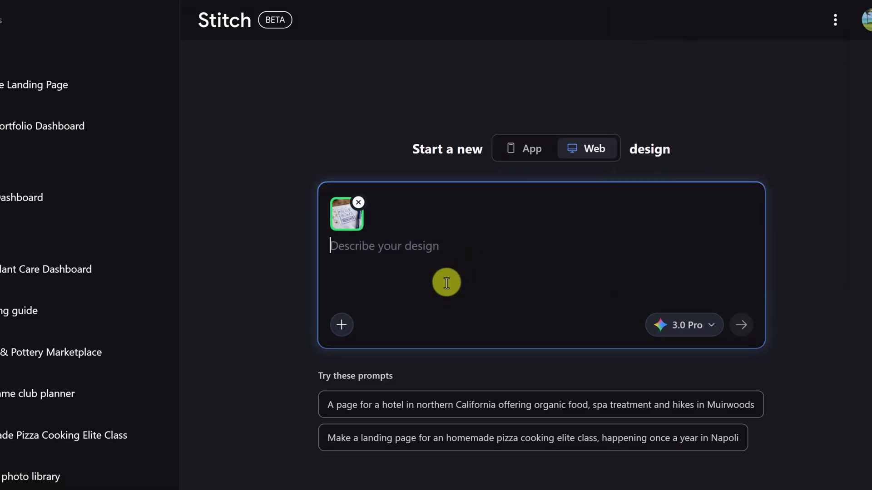
pyautogui.write('Turn this wireframe into a high-fidelity iOS login screen. Clean white background.')
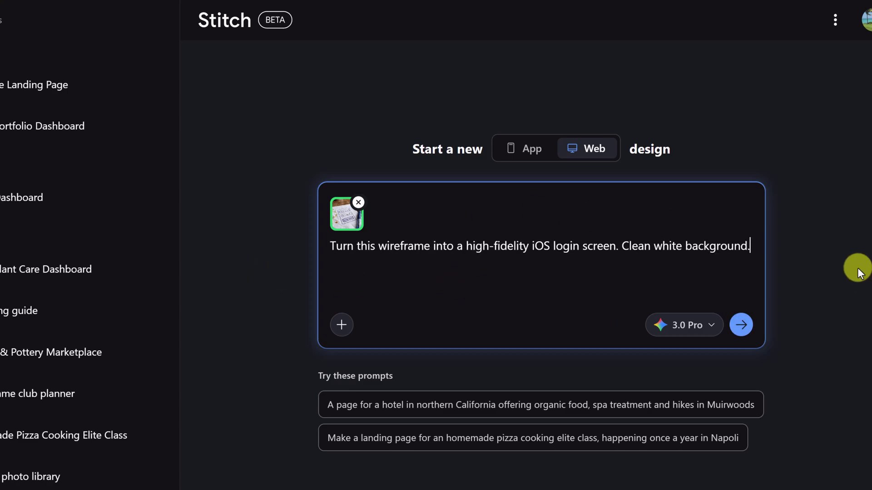
pyautogui.click(529, 152)
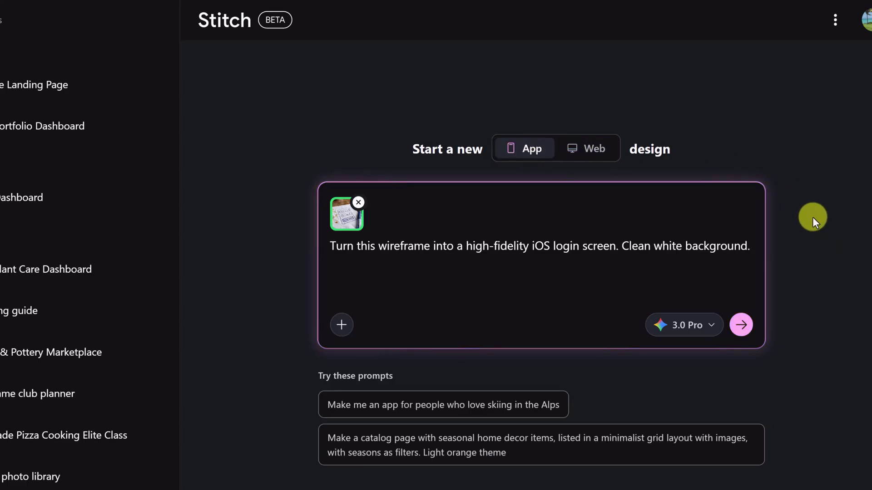
pyautogui.click(741, 325)
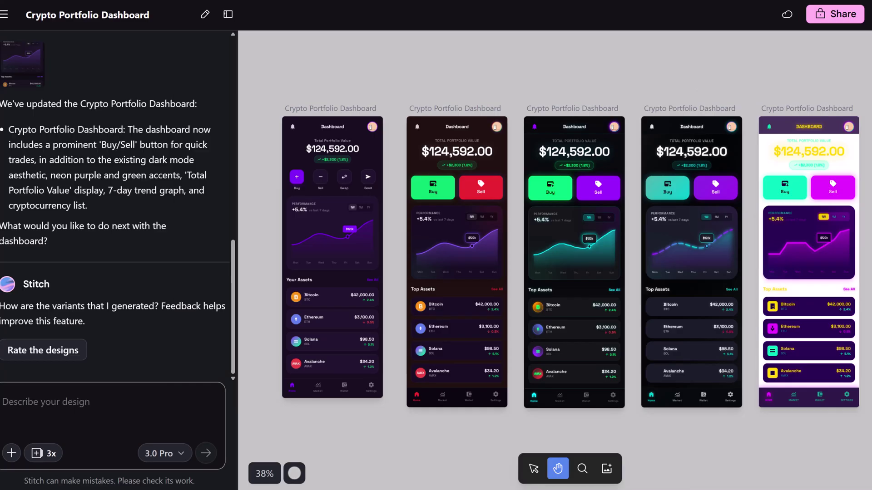
# Step: Open the Crypto Portfolio Dashboard project and select its second dashboard variant
pyautogui.click(578, 175)
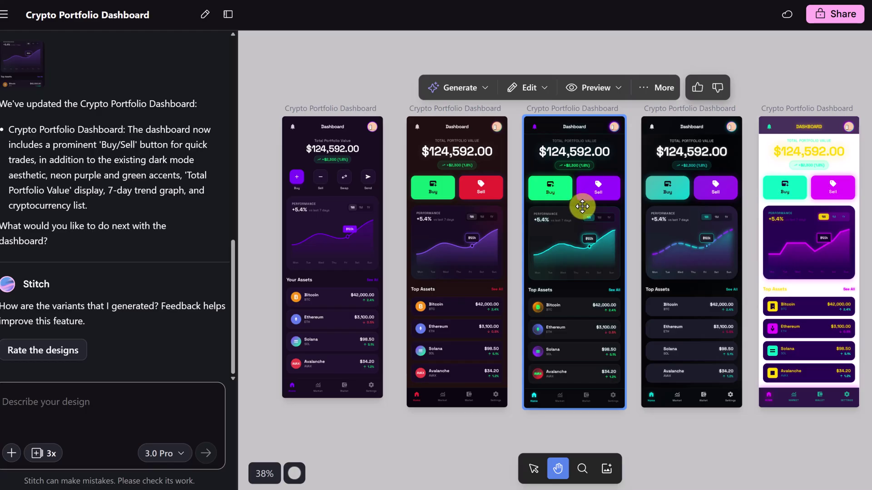
pyautogui.click(487, 150)
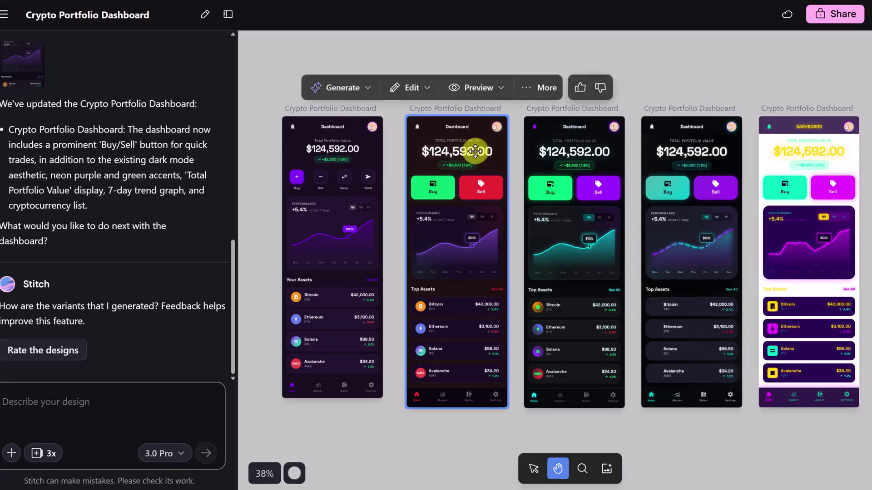
pyautogui.click(370, 107)
pyautogui.click(442, 134)
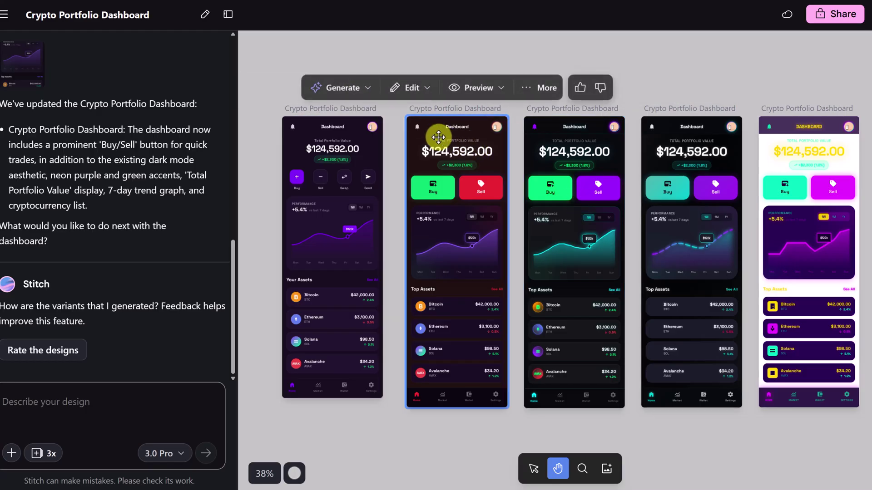
# Step: Generate a predictive heatmap of the second dashboard variant and select the new heatmap screen
pyautogui.click(363, 89)
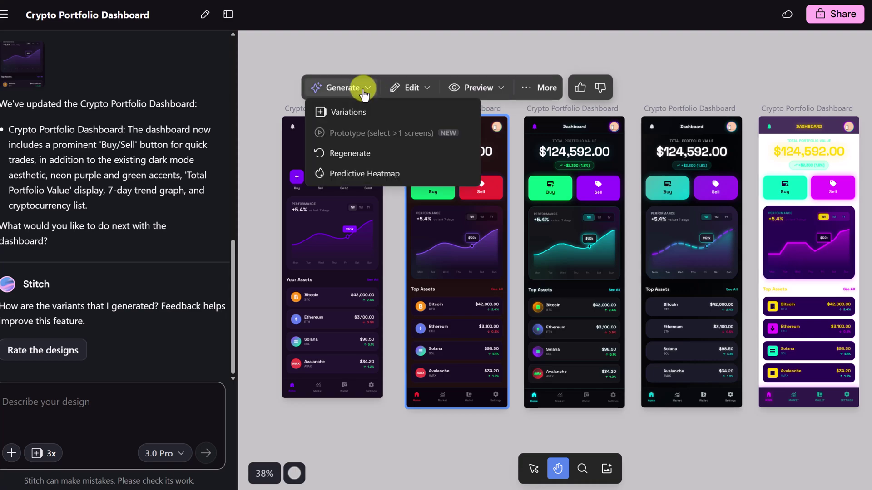
pyautogui.click(395, 178)
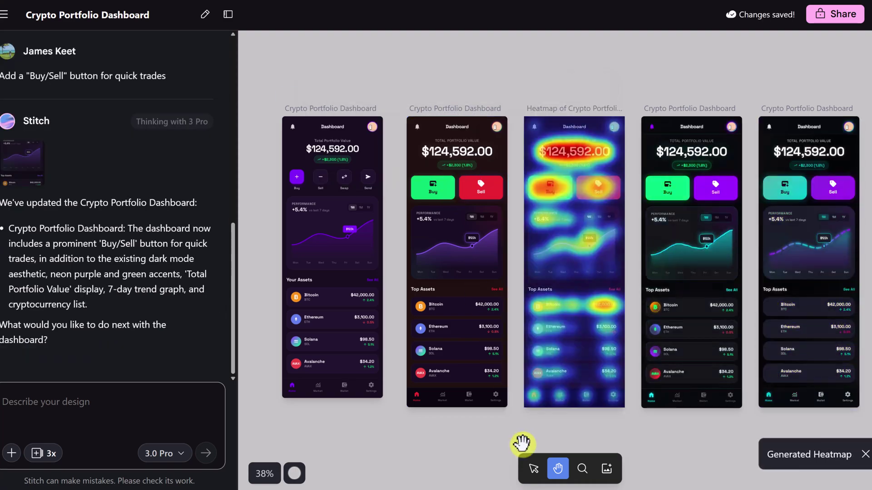
pyautogui.click(575, 274)
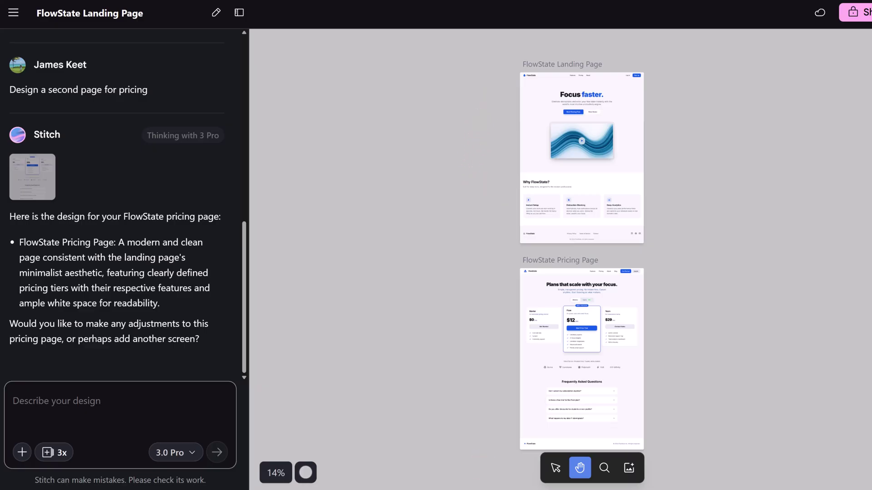
# Step: Select both the FlowState landing and pricing artboards and generate a prototype from them
pyautogui.click(555, 468)
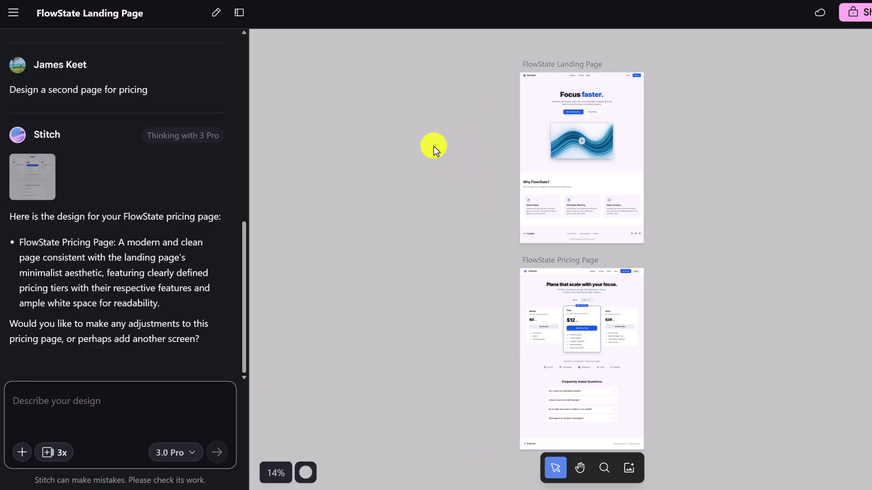
pyautogui.moveTo(432, 145); pyautogui.dragTo(619, 343)
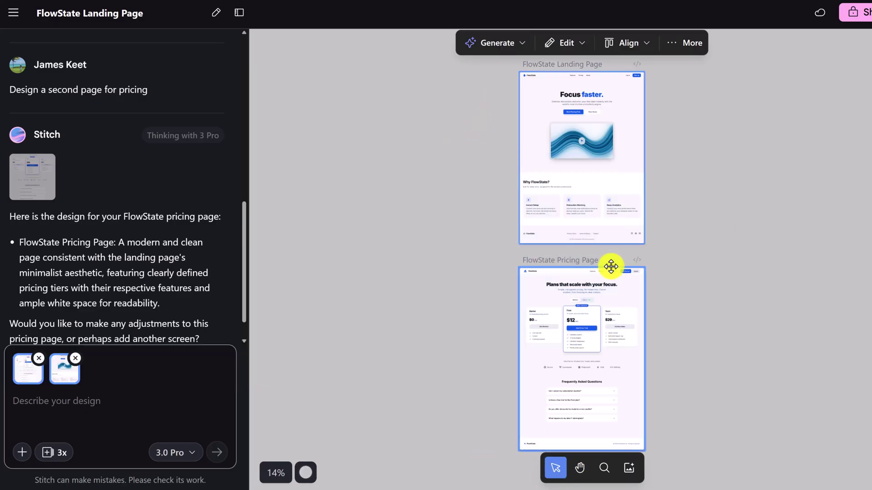
pyautogui.click(523, 44)
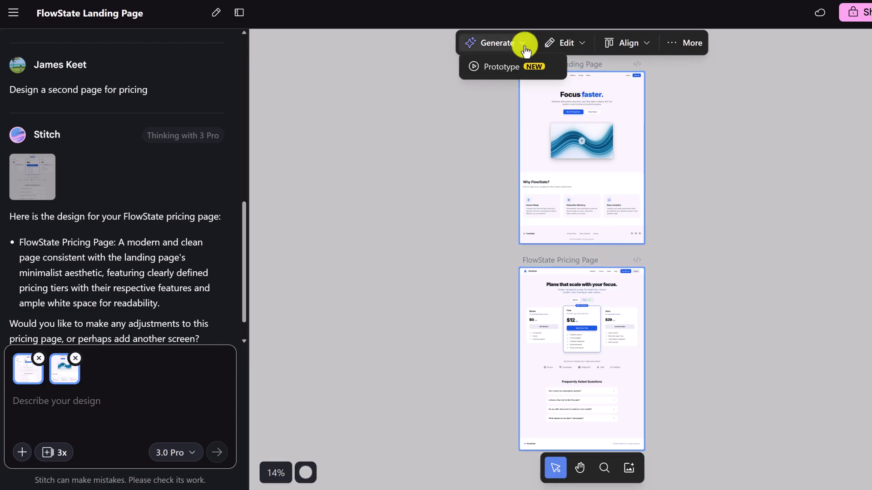
pyautogui.click(502, 67)
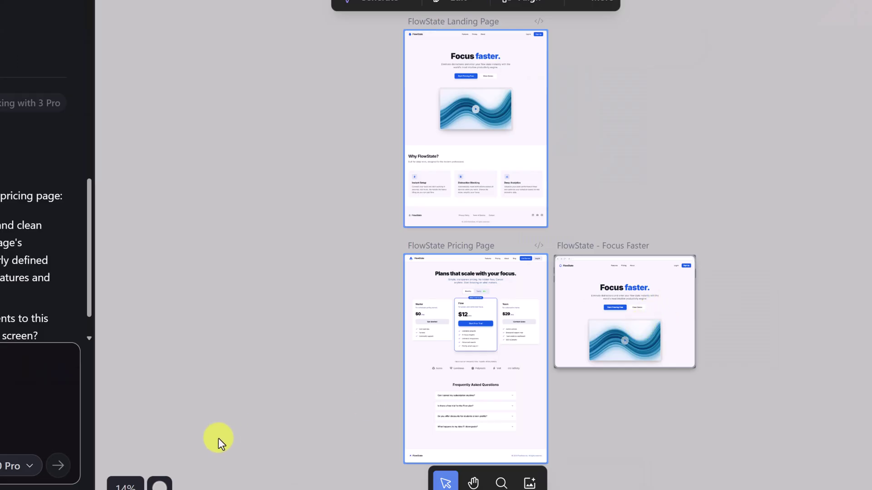
# Step: Zoom in twice, centre the 'FlowState - Focus Faster' prototype frame and select it
pyautogui.click(123, 485)
pyautogui.click(144, 413)
pyautogui.click(145, 412)
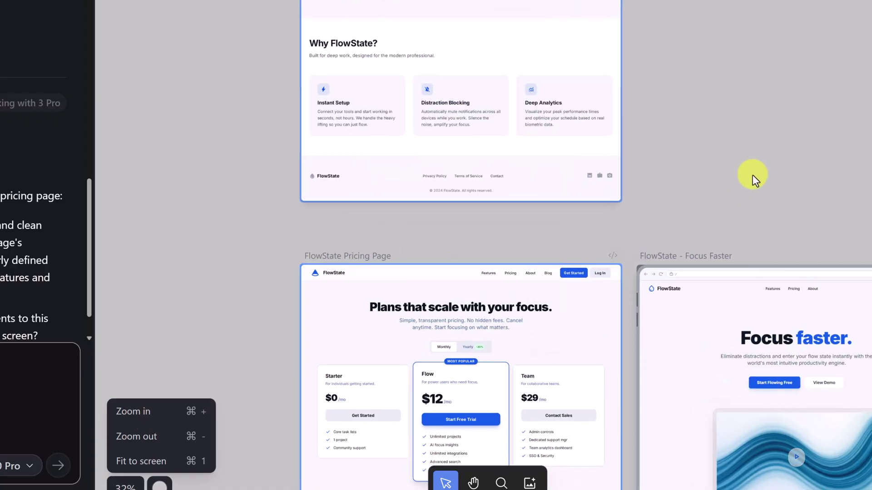
pyautogui.click(473, 482)
pyautogui.moveTo(695, 244); pyautogui.dragTo(452, 98)
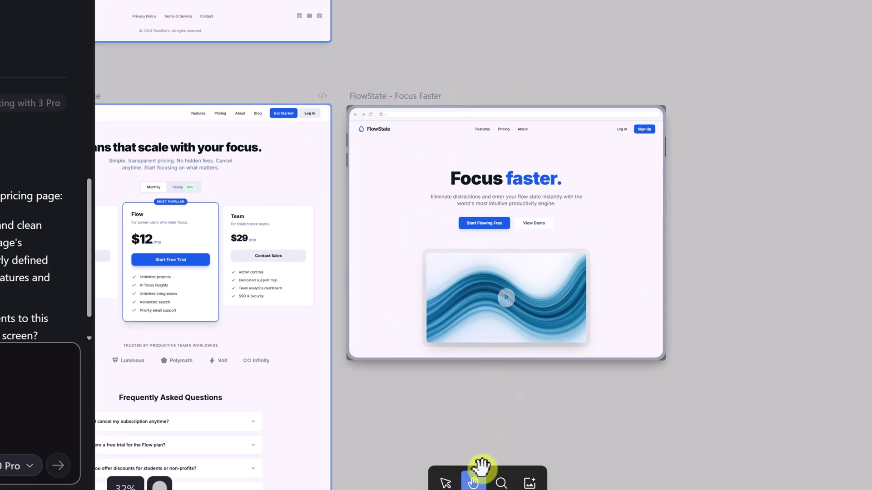
pyautogui.click(446, 483)
pyautogui.click(464, 311)
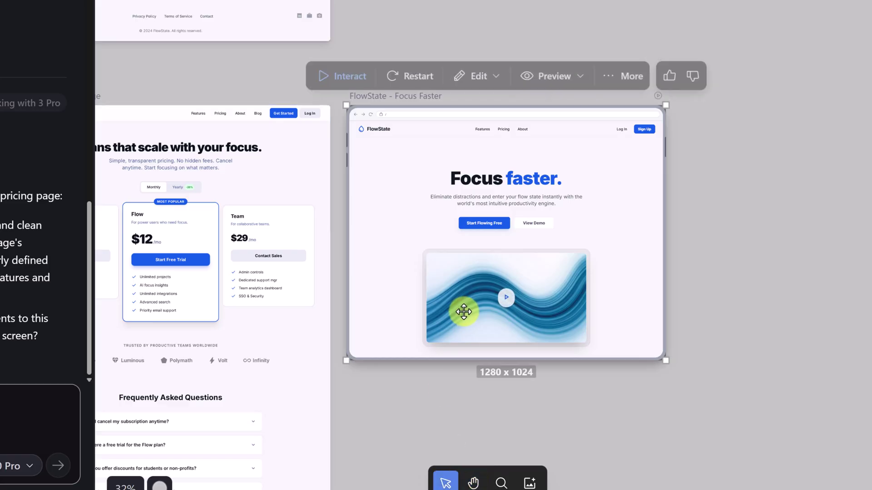
# Step: Run the prototype, testing the Pricing, logo-home and Features links, then restart it
pyautogui.click(336, 74)
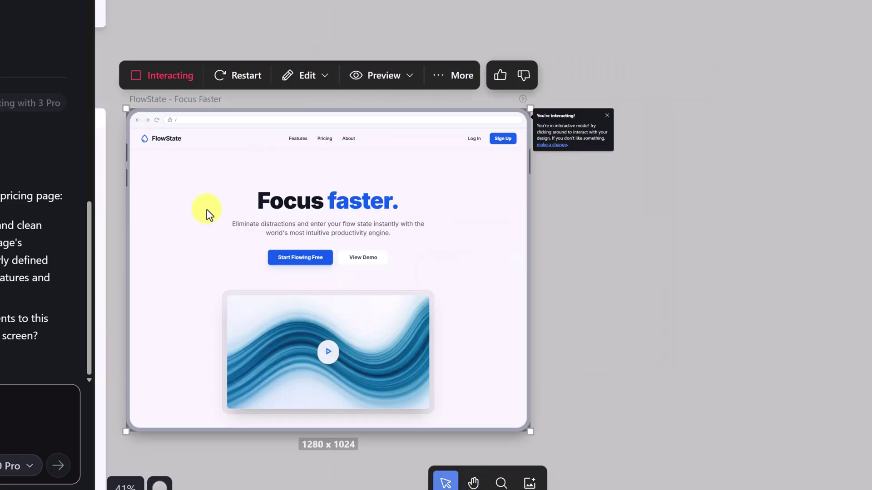
pyautogui.click(324, 139)
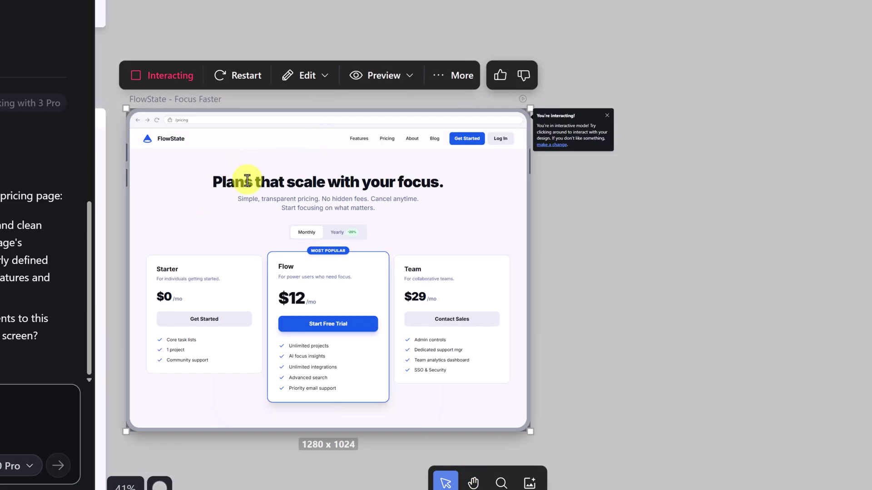
pyautogui.click(172, 146)
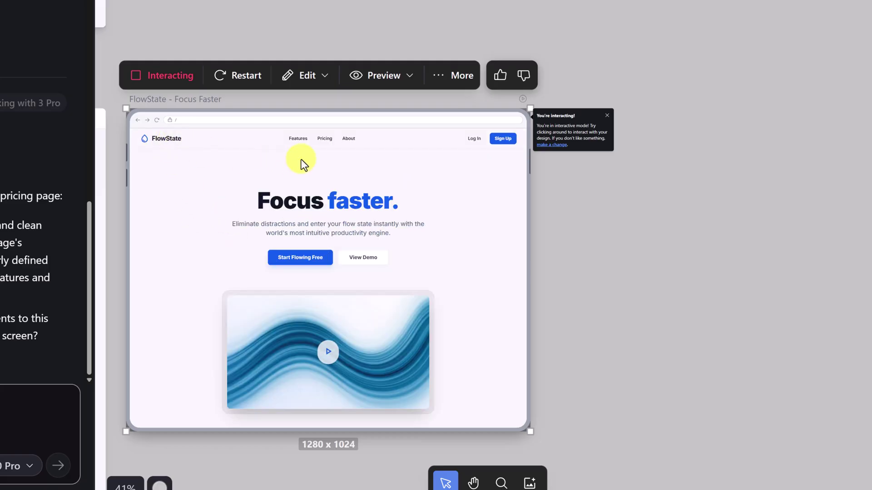
pyautogui.click(298, 139)
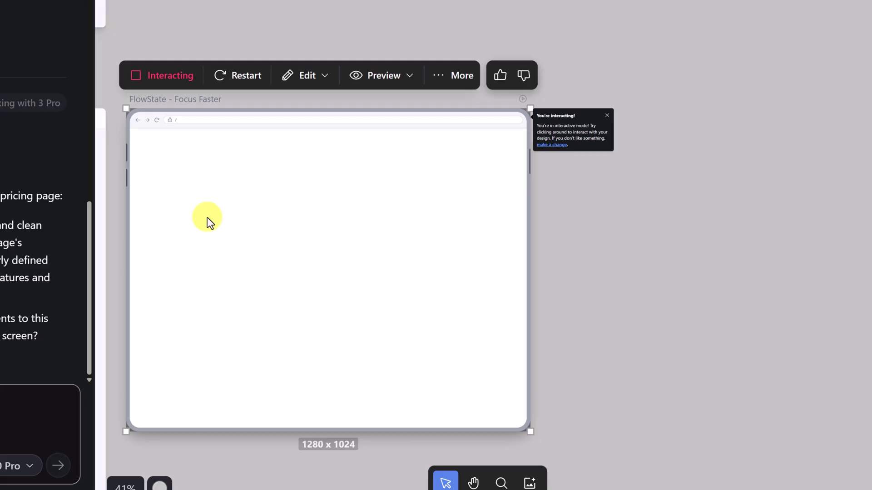
pyautogui.click(213, 75)
pyautogui.click(241, 76)
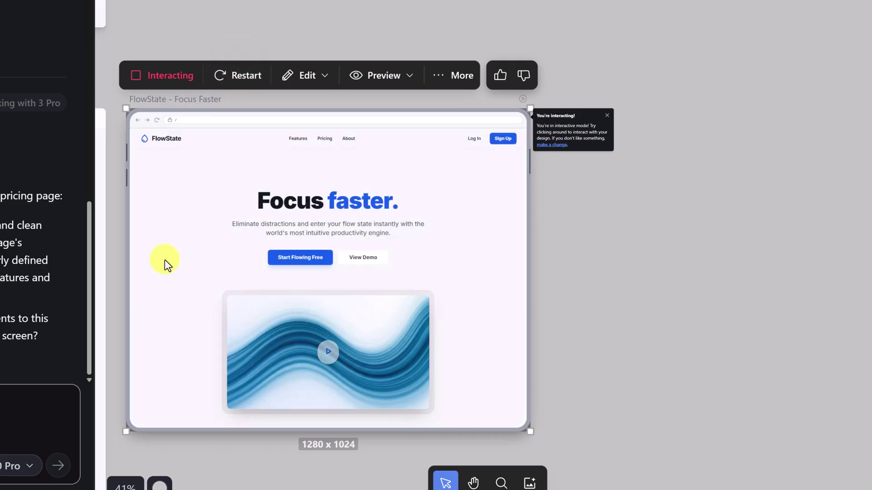